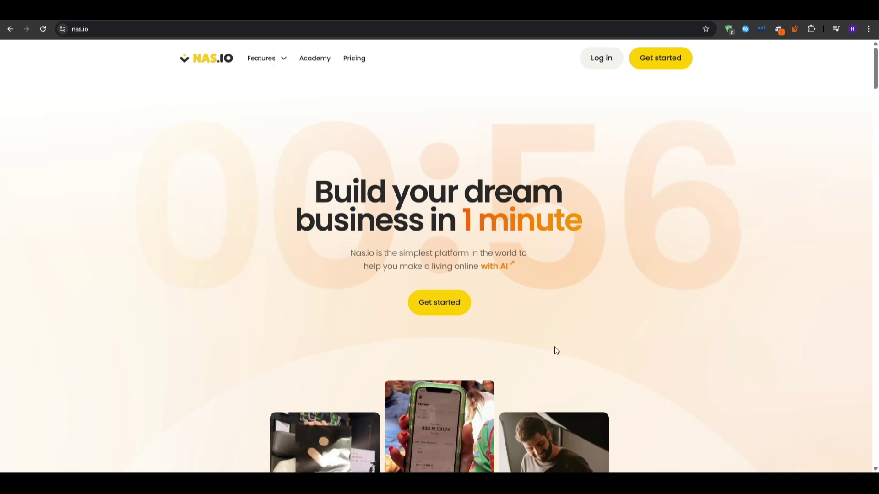
# Highlight the home page headline and the subtitle ending 'with AI'
pyautogui.tripleClick(575, 227)
pyautogui.click(595, 226)
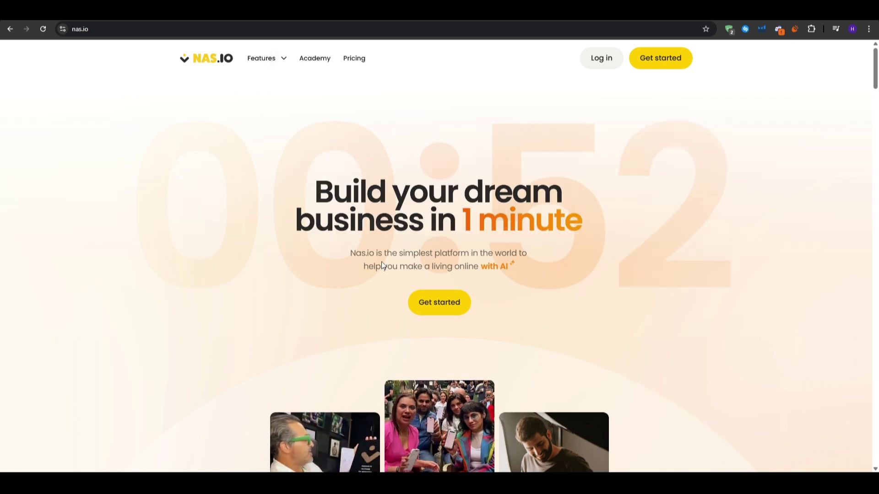
pyautogui.moveTo(357, 253); pyautogui.dragTo(536, 268)
pyautogui.click(541, 265)
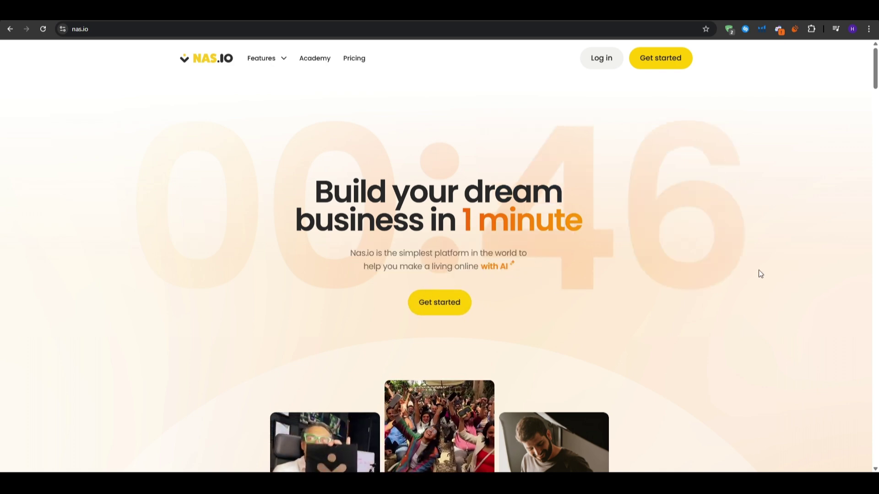
# Scroll through the home page sections to the Basic, Pro and Enterprise pricing plans
pyautogui.scroll(-10, 761, 272)
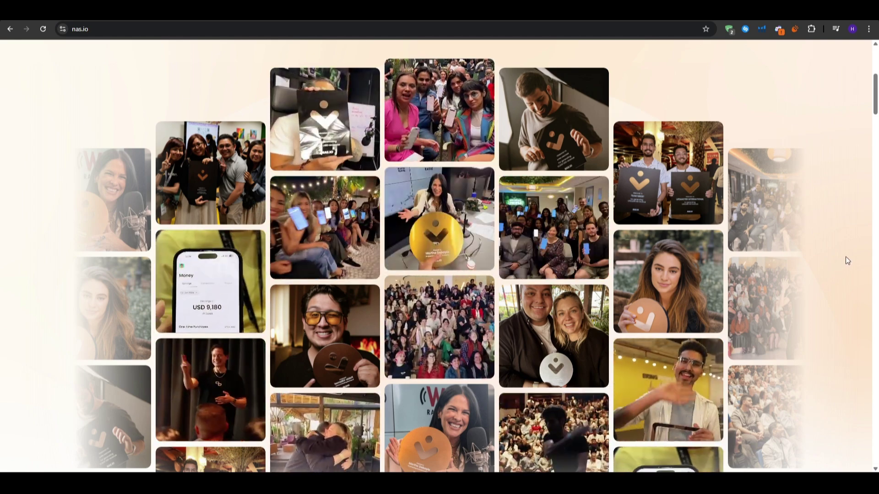
pyautogui.scroll(-6, 845, 257)
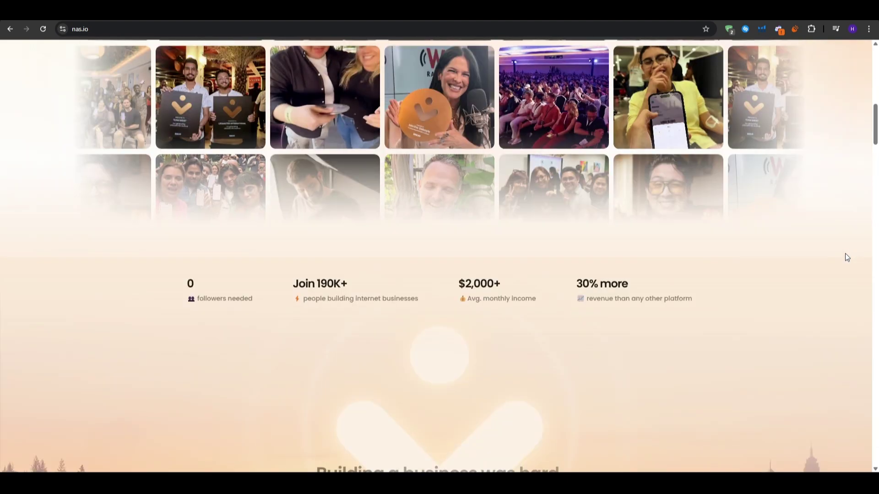
pyautogui.scroll(-4, 845, 255)
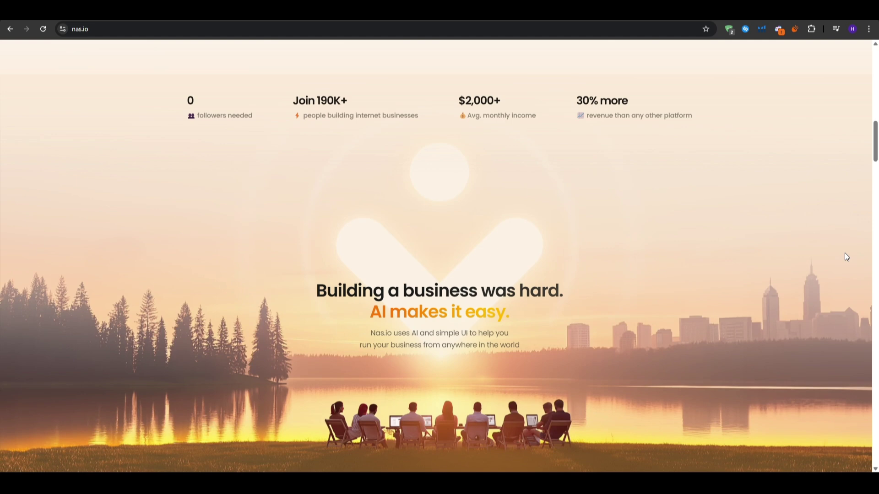
pyautogui.scroll(-1, 846, 256)
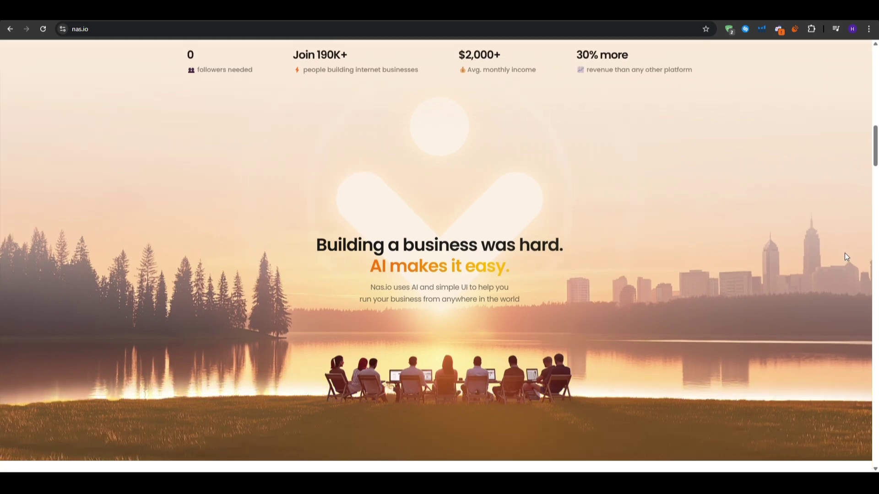
pyautogui.scroll(-7, 732, 293)
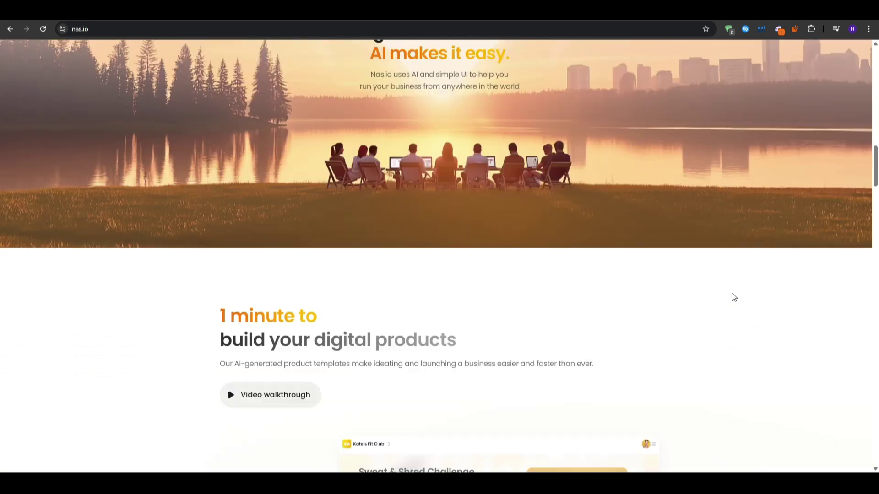
pyautogui.scroll(-2, 734, 293)
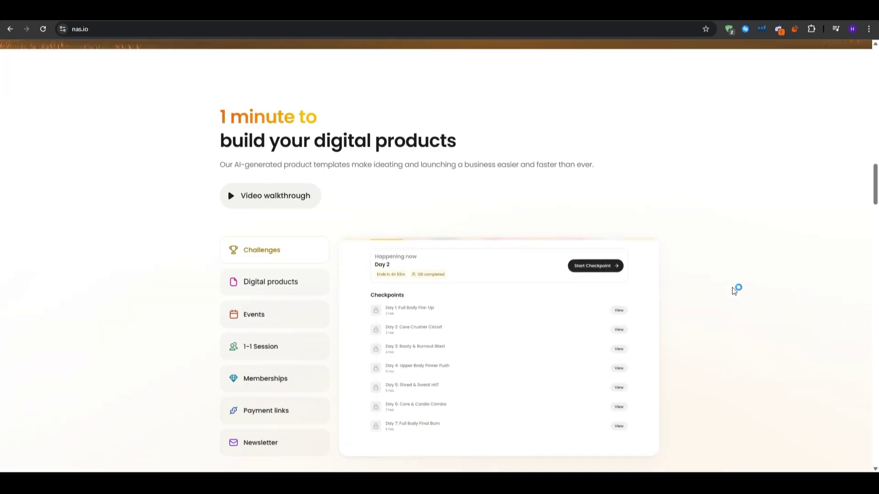
pyautogui.scroll(-8, 734, 291)
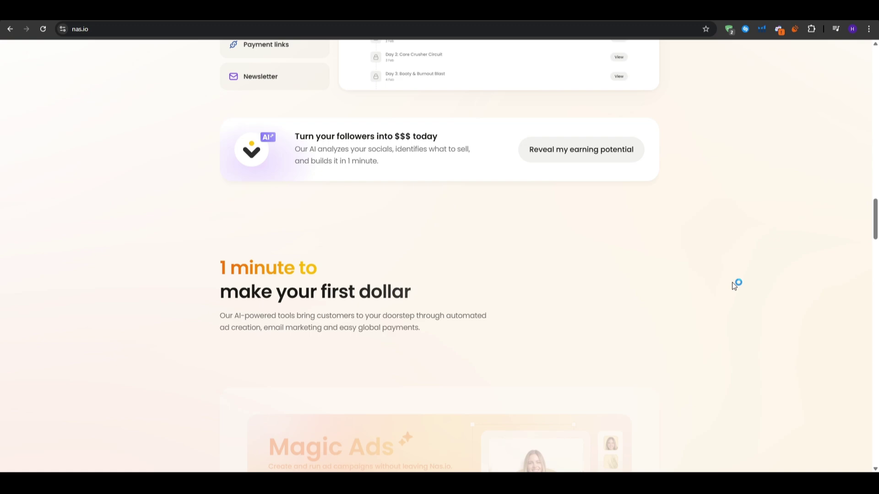
pyautogui.scroll(-3, 734, 286)
pyautogui.scroll(-1, 732, 282)
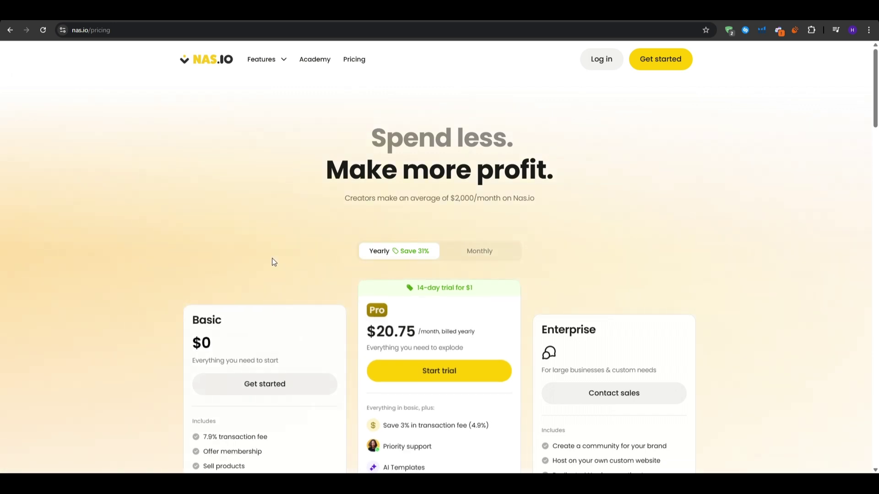
# Scroll through the pricing plan cards, then go back to the home page
pyautogui.scroll(-3, 272, 258)
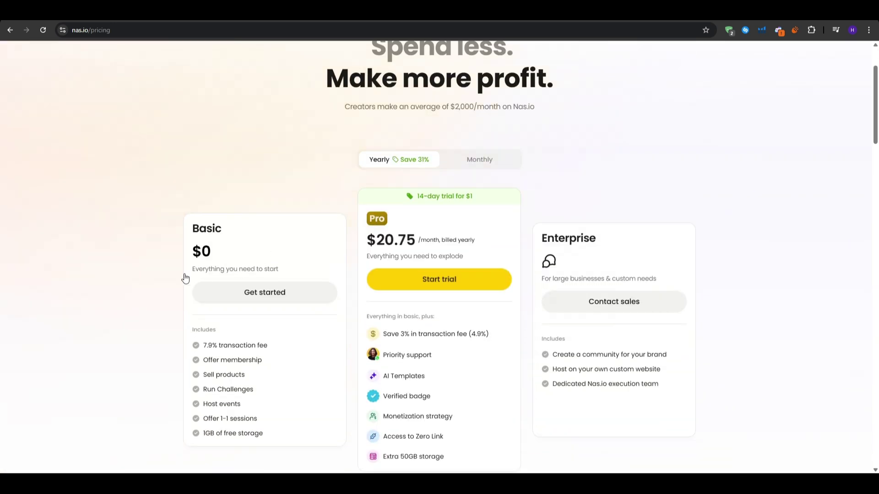
pyautogui.scroll(-1, 122, 270)
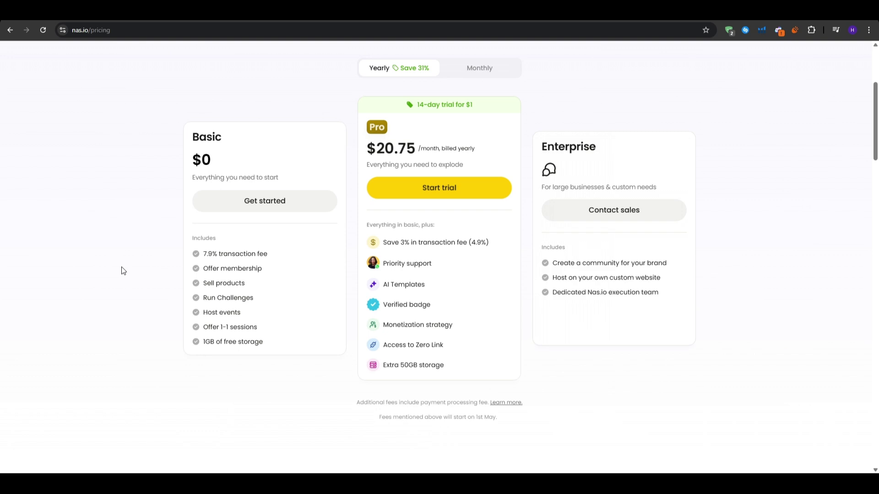
pyautogui.scroll(1, 123, 271)
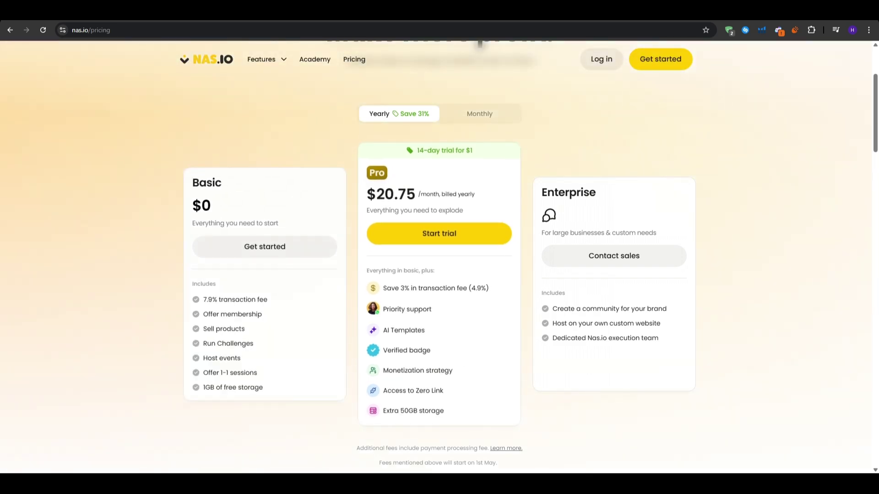
pyautogui.hotkey('alt', 'Left')
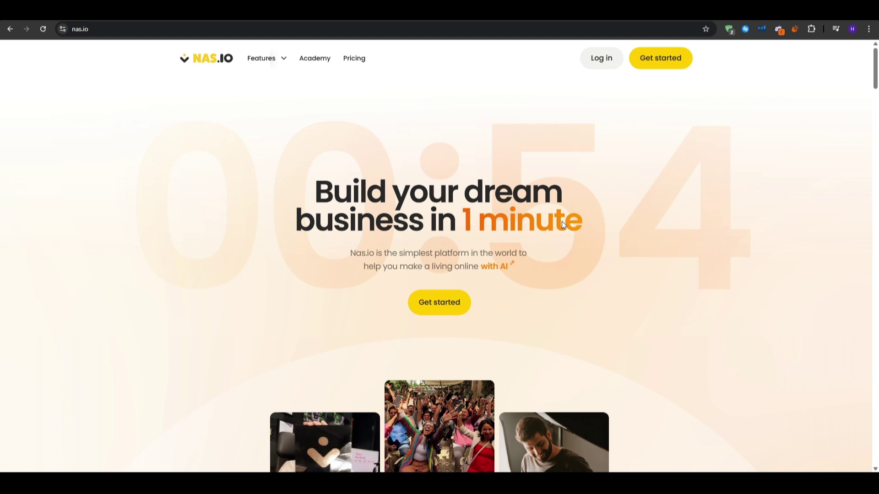
# Highlight the home page headline and the platform subheading sentence
pyautogui.tripleClick(575, 227)
pyautogui.click(595, 226)
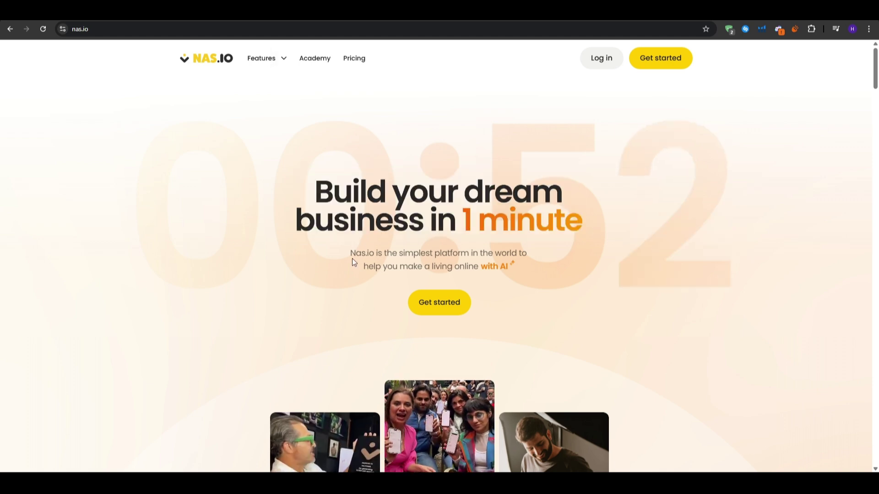
pyautogui.moveTo(350, 254); pyautogui.dragTo(535, 265)
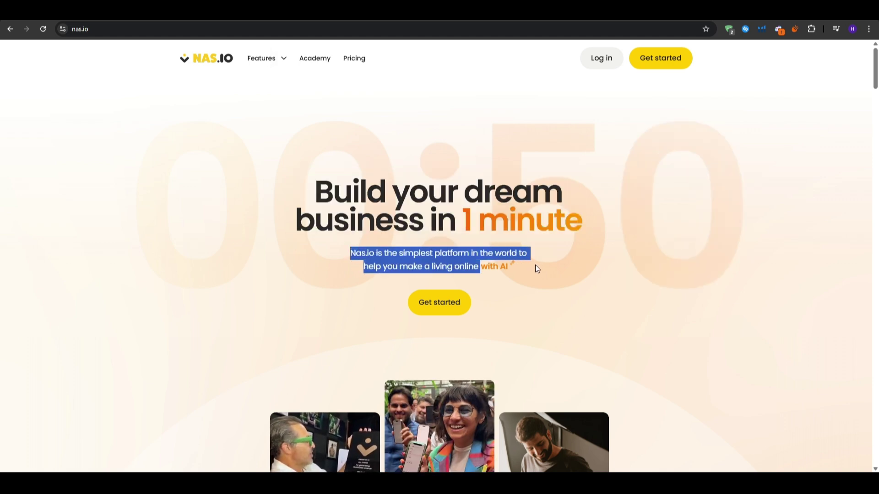
pyautogui.click(537, 266)
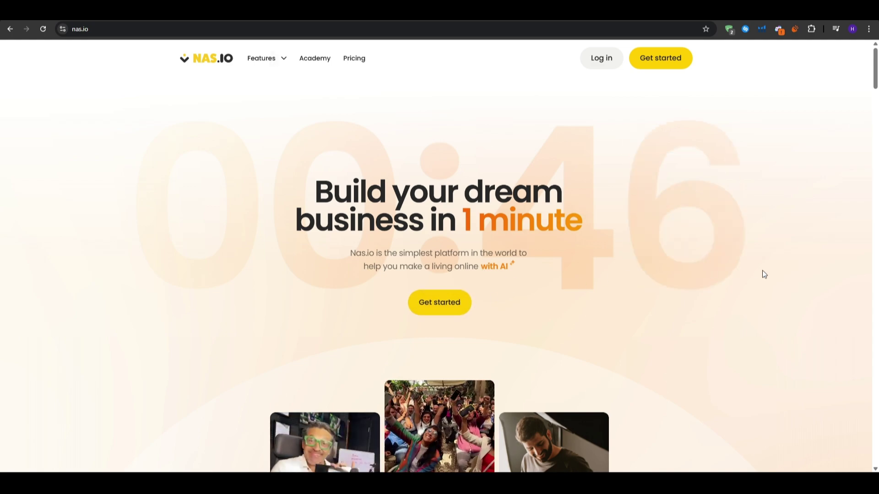
# Review the pricing plans once more and return to the home page
pyautogui.scroll(-8, 762, 272)
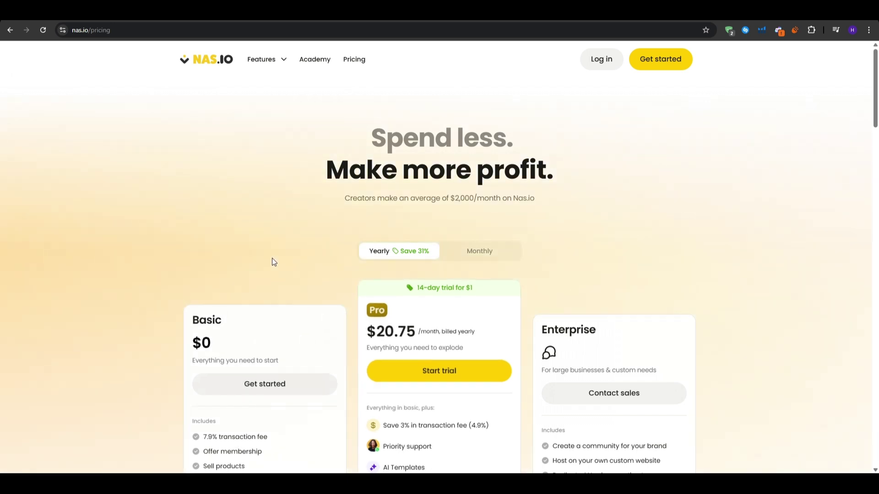
pyautogui.scroll(-3, 271, 260)
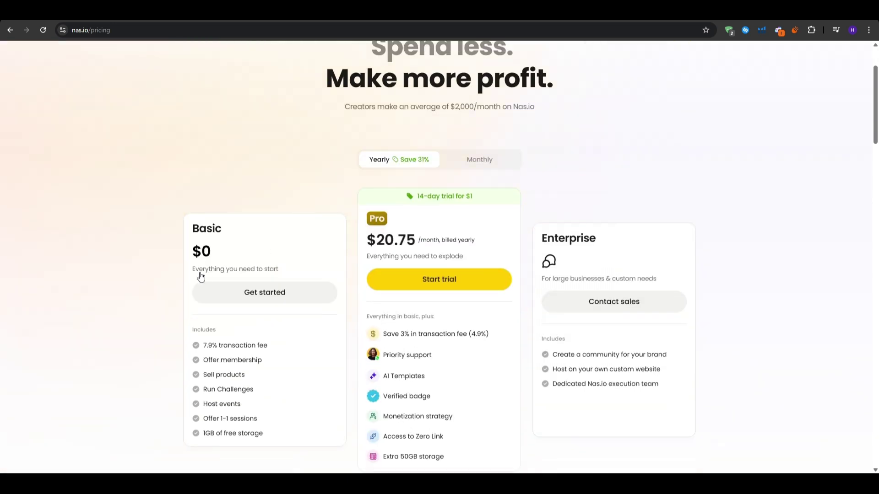
pyautogui.scroll(-1, 124, 271)
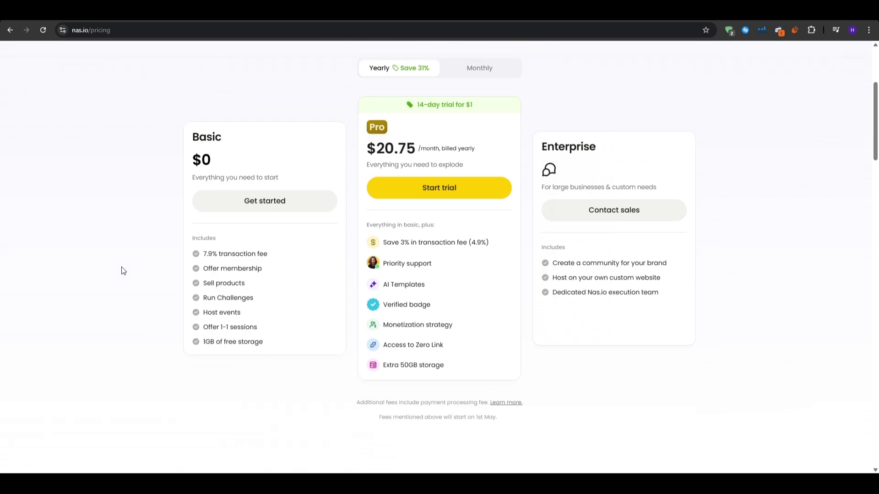
pyautogui.scroll(1, 123, 271)
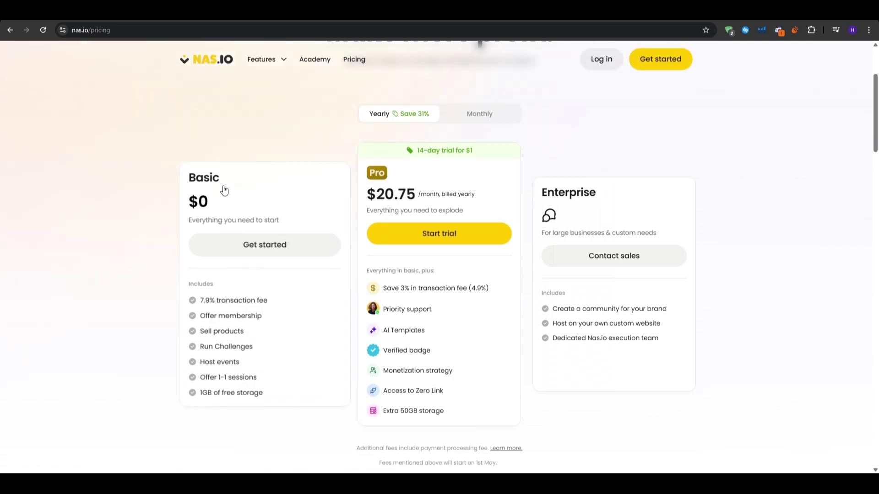
pyautogui.hotkey('alt', 'Left')
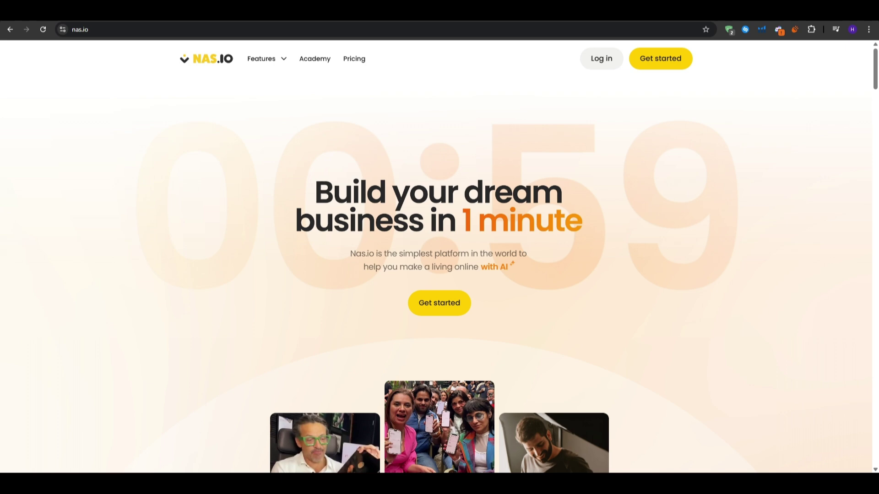
# Open the AI Templates feature page from the Features list and scroll through its sections
pyautogui.click(260, 59)
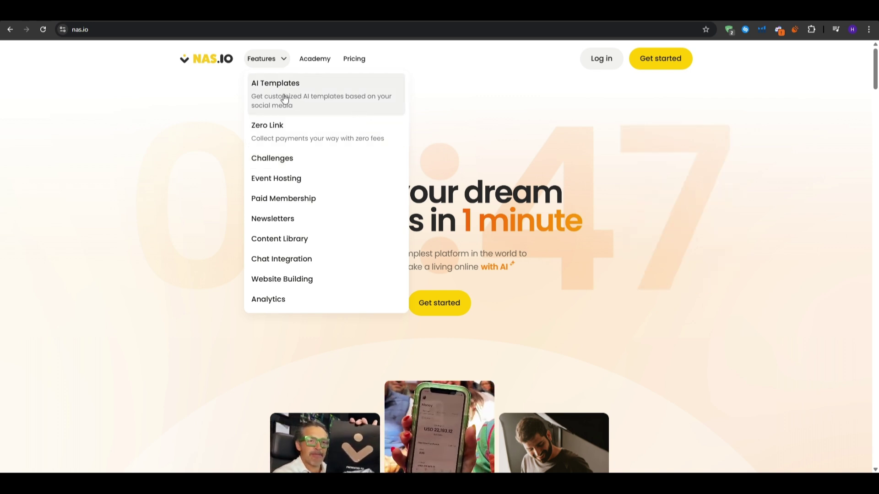
pyautogui.click(295, 103)
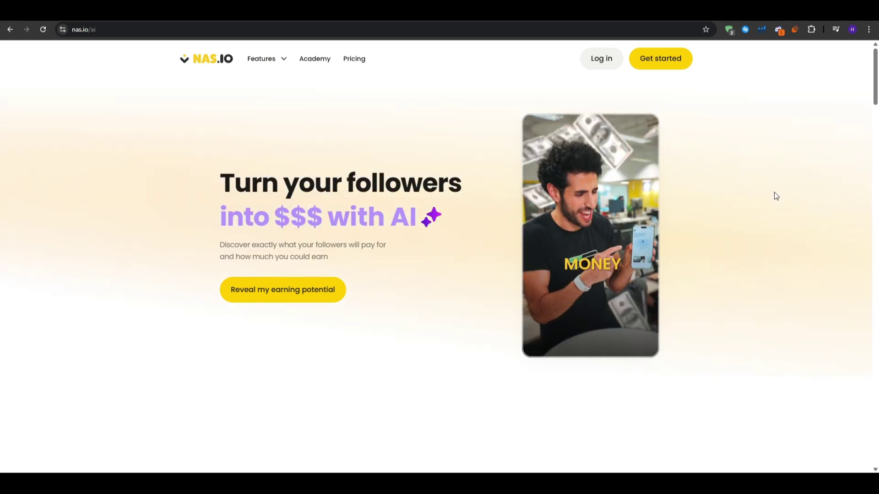
pyautogui.scroll(-3, 773, 198)
pyautogui.scroll(-6, 776, 200)
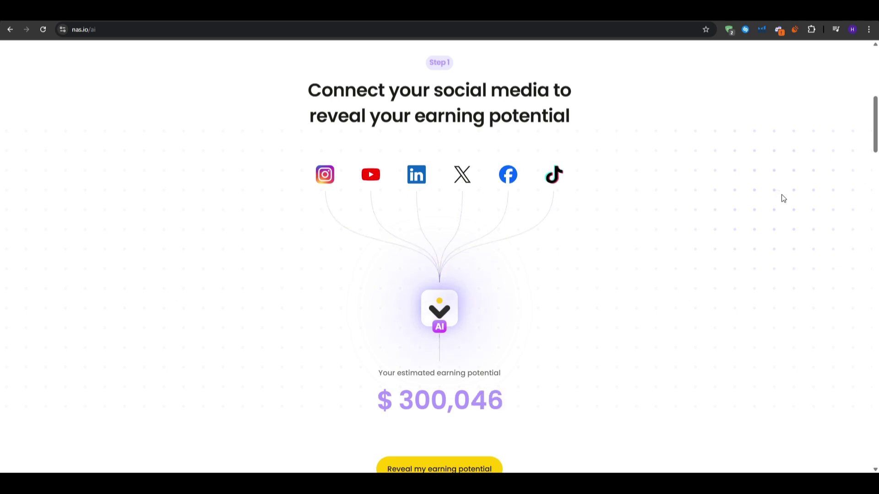
pyautogui.scroll(-11, 776, 209)
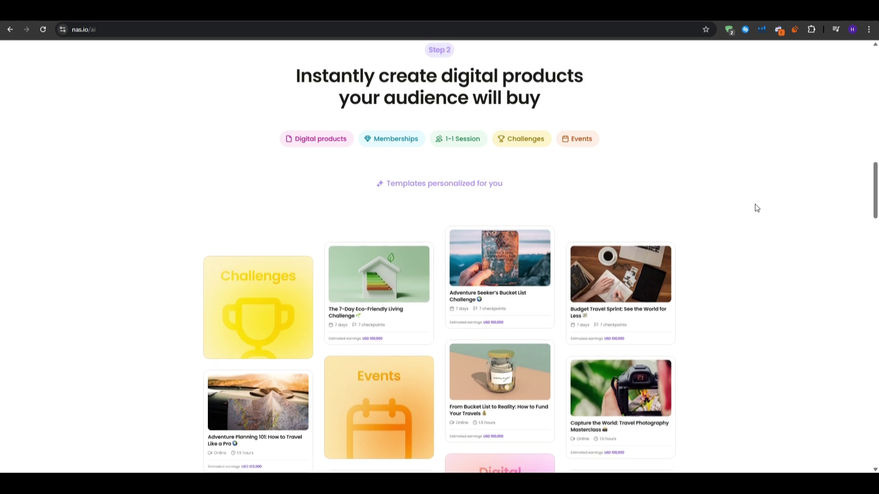
pyautogui.scroll(18, 757, 208)
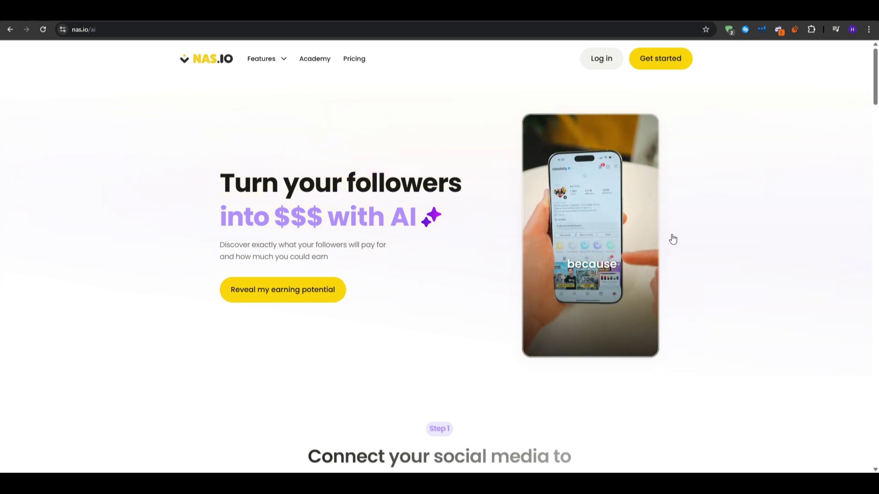
# Name the new business Asg Brands, keeping the asg-brands URL and USD currency
pyautogui.click(662, 64)
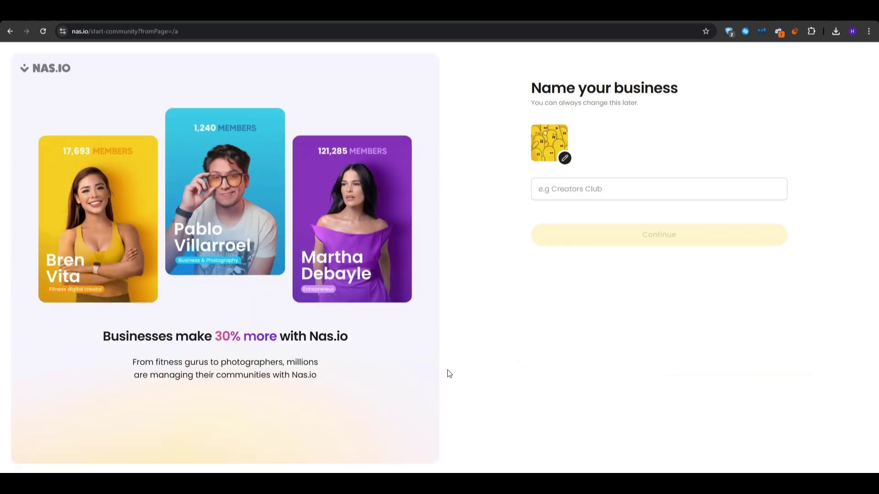
pyautogui.click(573, 186)
pyautogui.write('A')
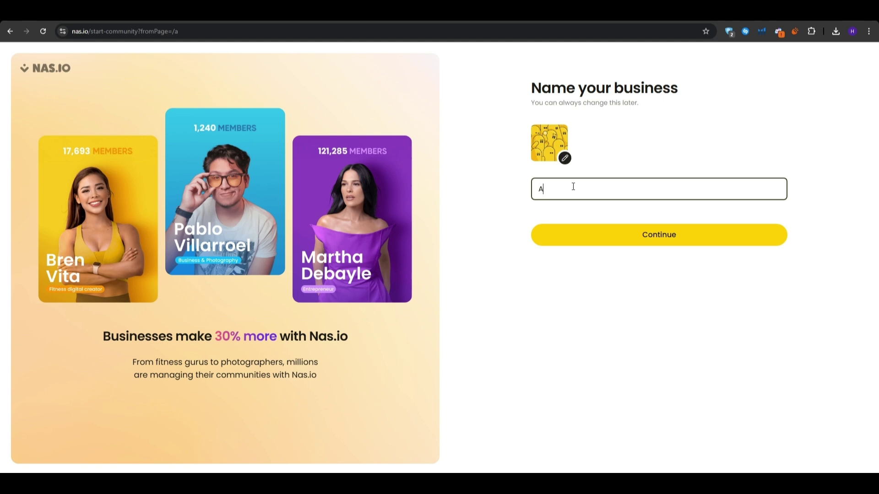
pyautogui.write('sg')
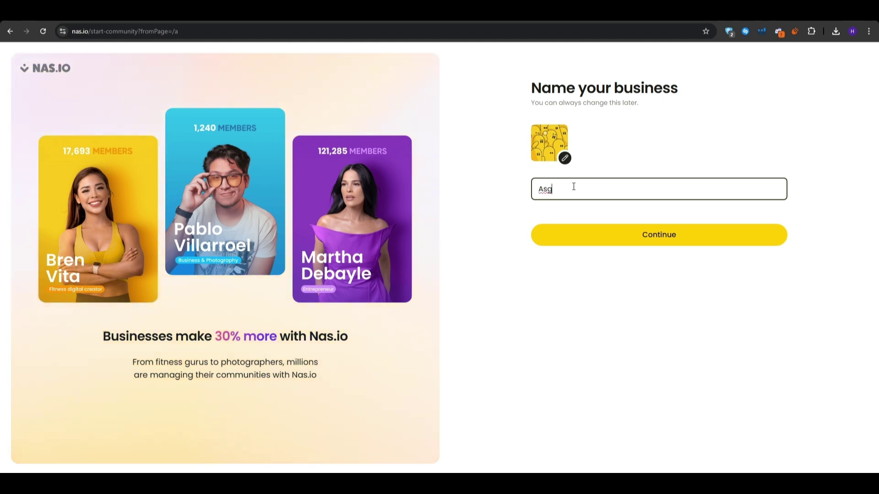
pyautogui.write(' Brands')
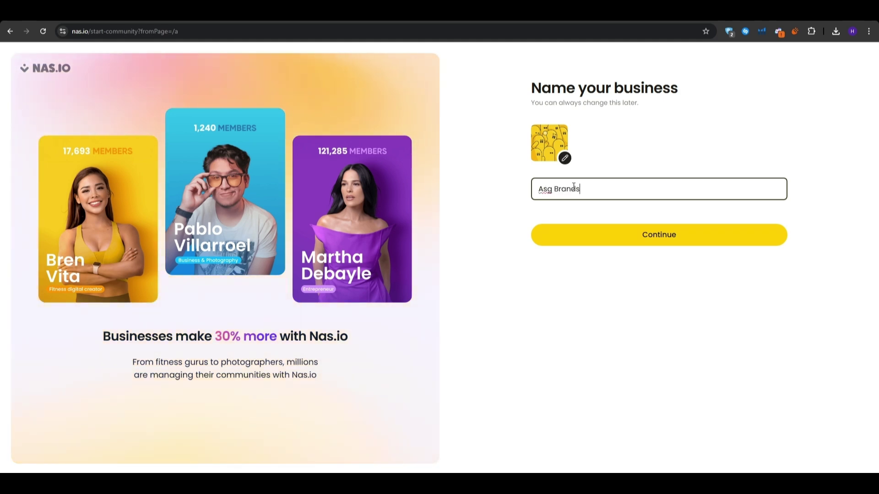
pyautogui.click(651, 247)
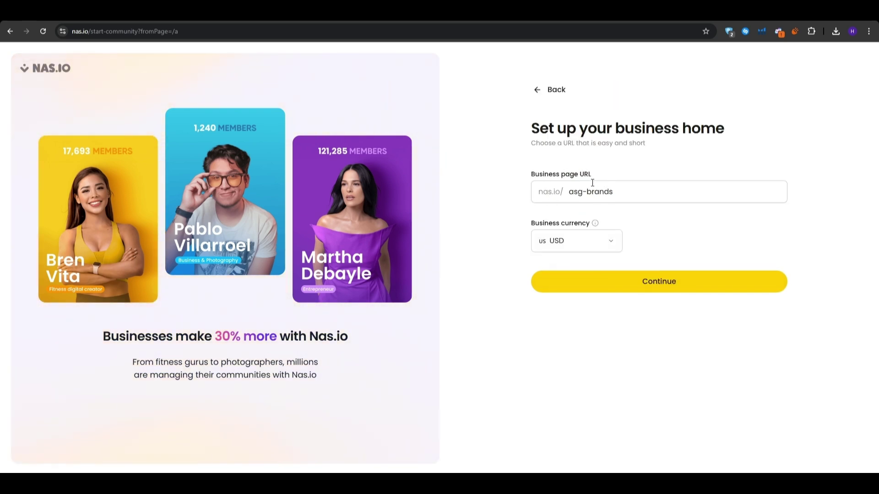
pyautogui.click(618, 280)
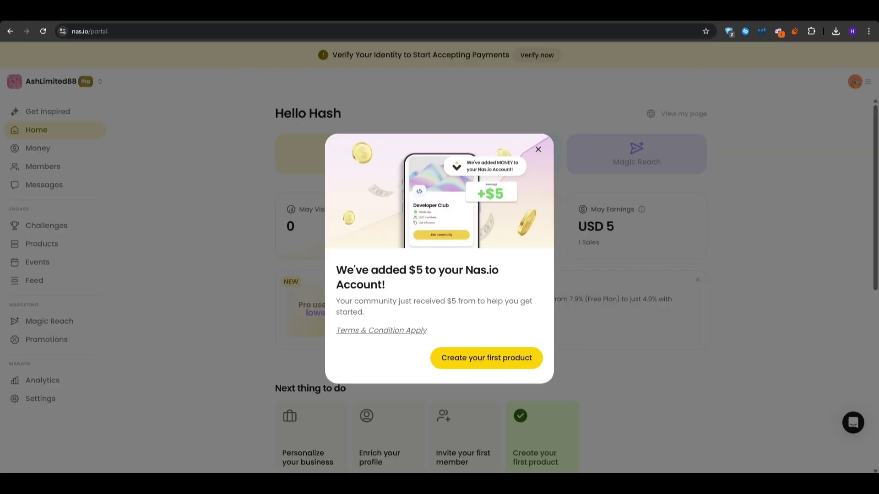
# Close the $5 credit notice and look over the Home dashboard stats
pyautogui.click(540, 149)
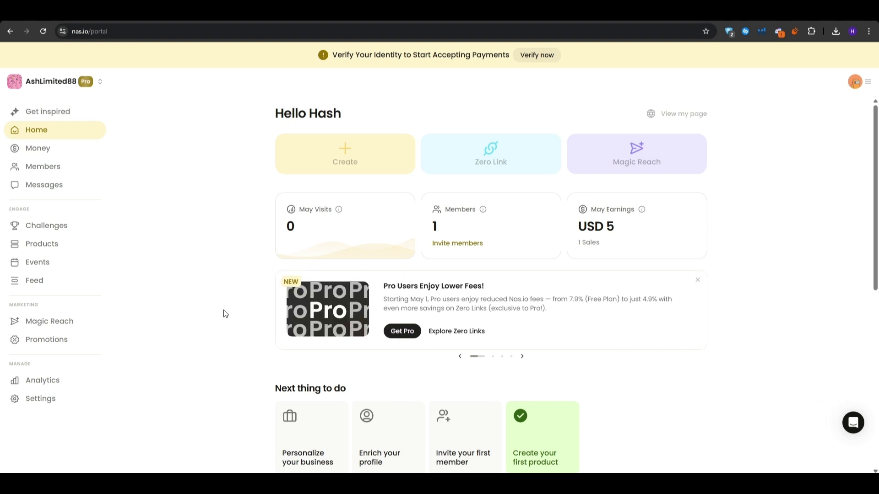
pyautogui.scroll(-4, 204, 286)
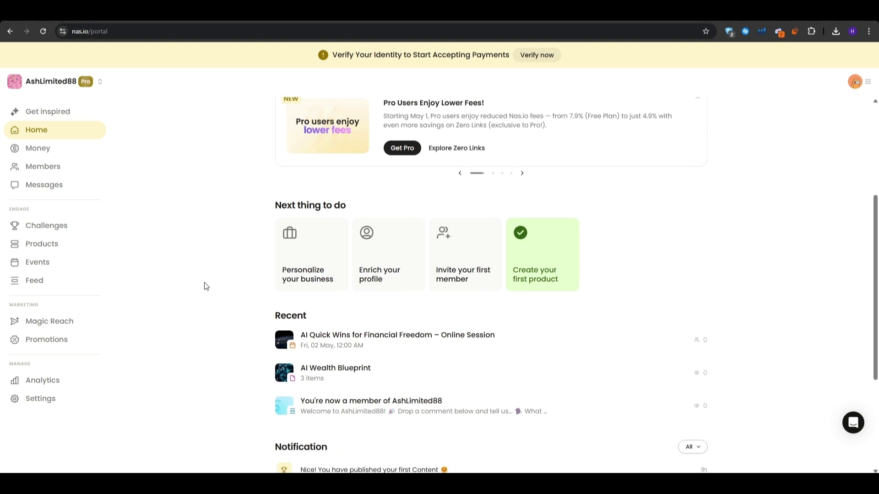
pyautogui.scroll(4, 204, 285)
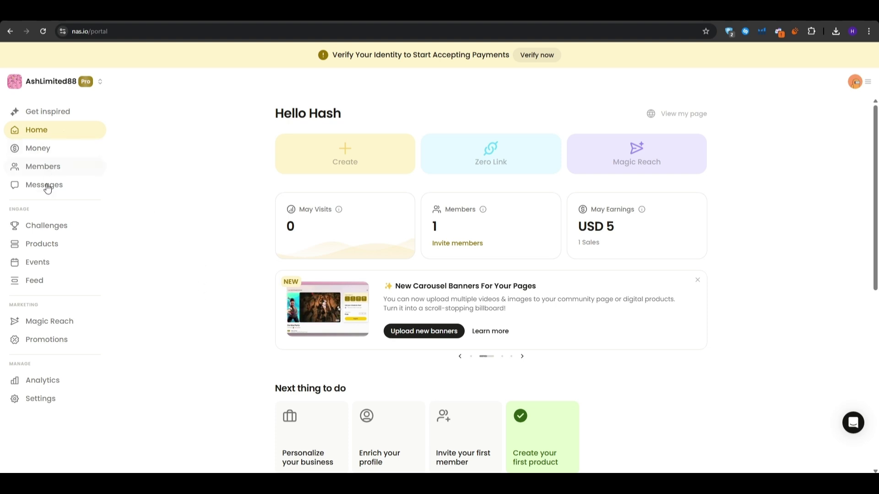
# Open Money's Earnings view, highlight the USD 5 total, and scroll to the membership summary
pyautogui.click(45, 149)
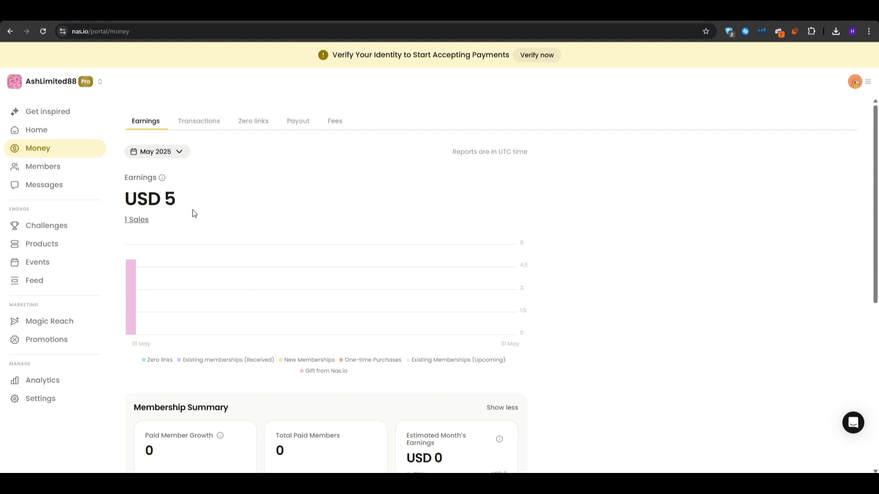
pyautogui.tripleClick(147, 200)
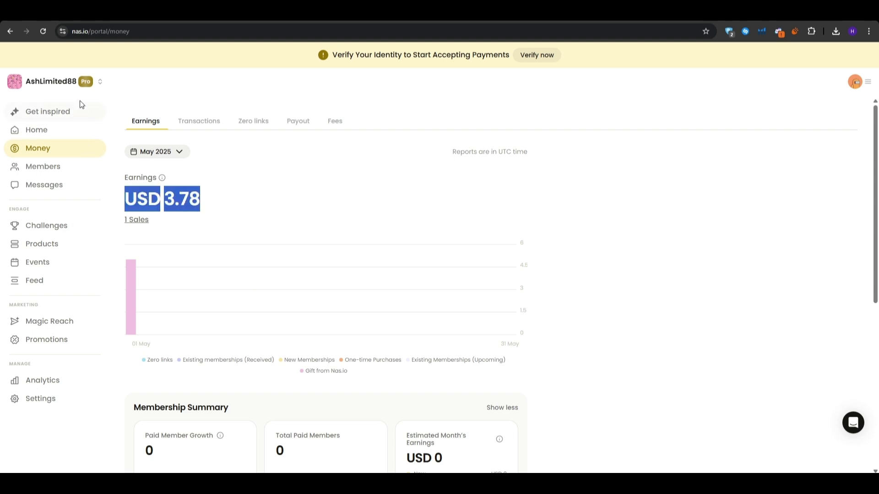
pyautogui.click(164, 200)
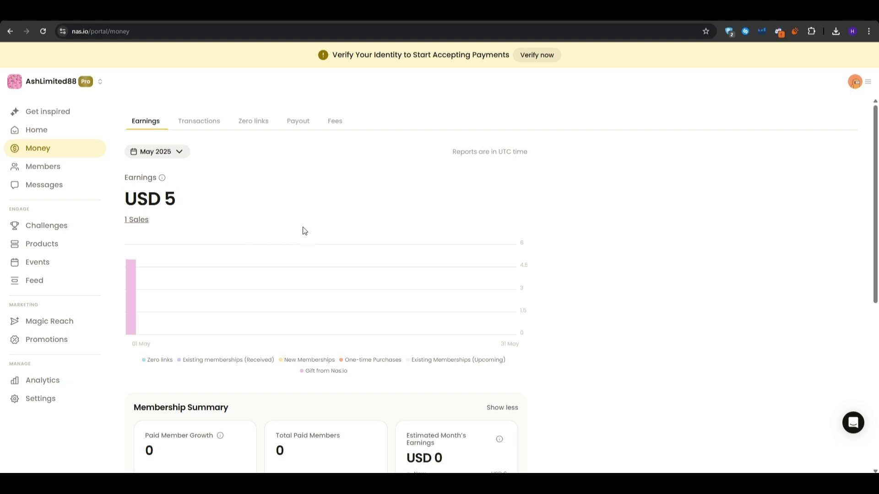
pyautogui.scroll(-3, 240, 308)
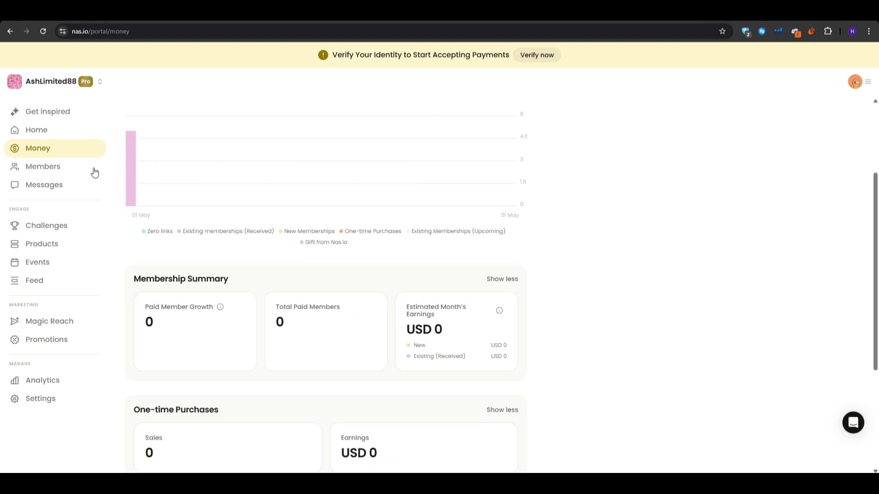
# Create a membership from Home, close the Pricing dialog, and cancel switching access to Free
pyautogui.click(66, 133)
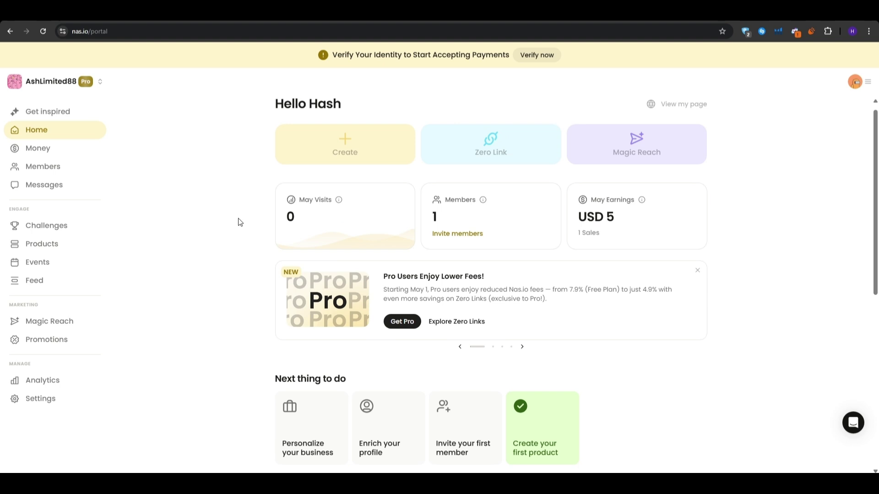
pyautogui.click(331, 147)
pyautogui.click(548, 310)
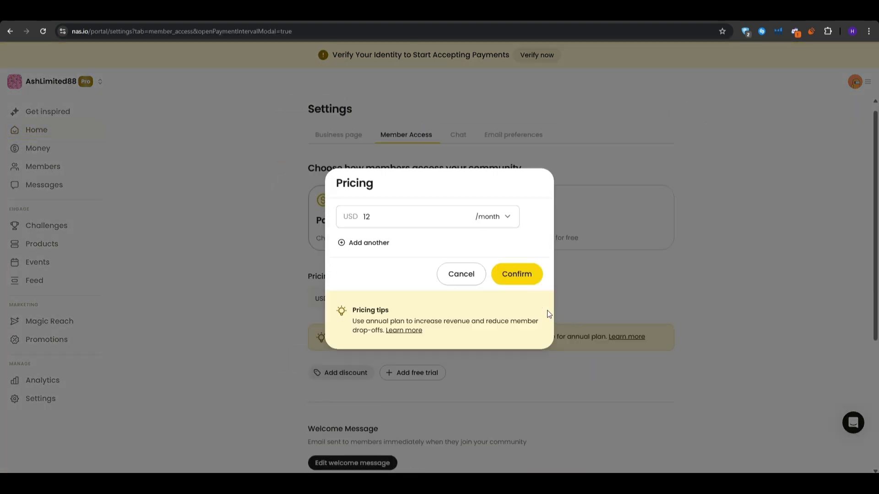
pyautogui.doubleClick(366, 184)
pyautogui.click(374, 188)
pyautogui.click(438, 279)
pyautogui.click(529, 232)
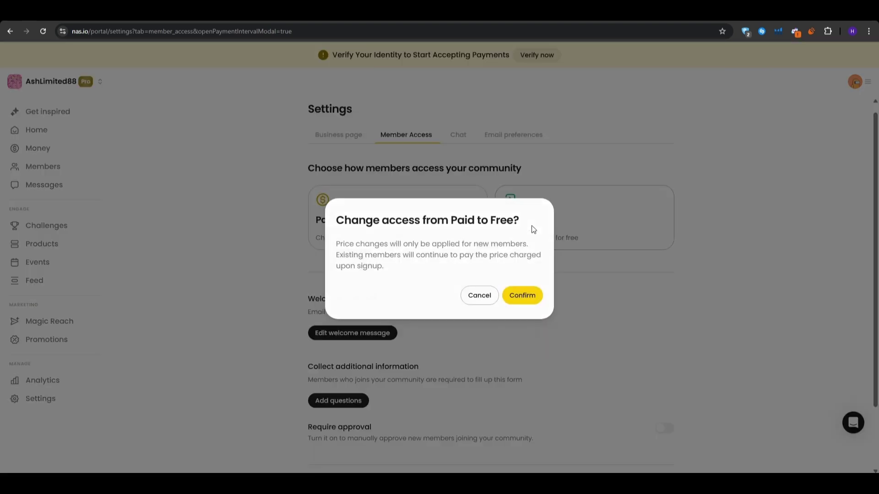
pyautogui.click(474, 300)
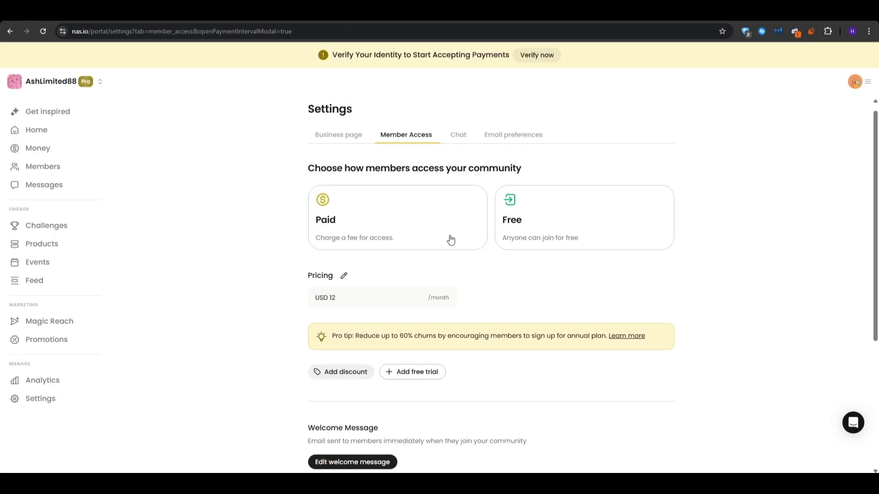
# Review the Paid access at USD 12 per month and the Welcome Message settings
pyautogui.doubleClick(327, 221)
pyautogui.click(345, 304)
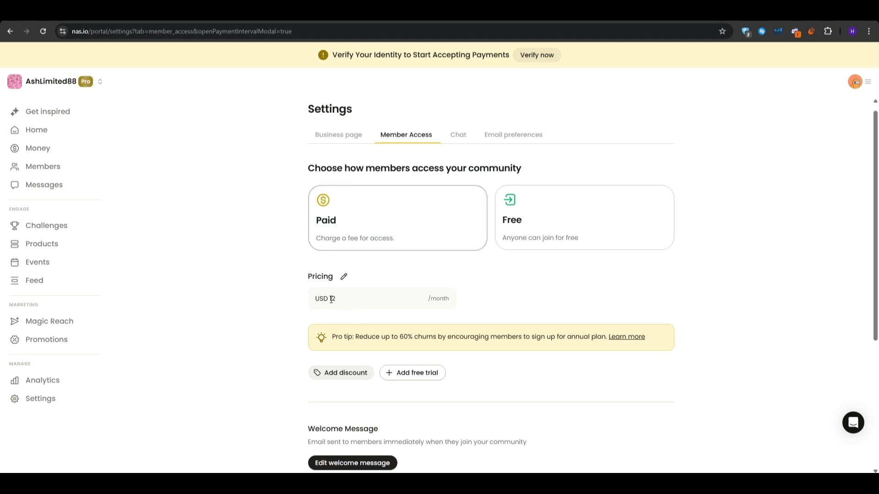
pyautogui.doubleClick(347, 296)
pyautogui.click(336, 276)
pyautogui.scroll(-5, 277, 215)
pyautogui.moveTo(297, 224); pyautogui.dragTo(378, 222)
pyautogui.click(377, 221)
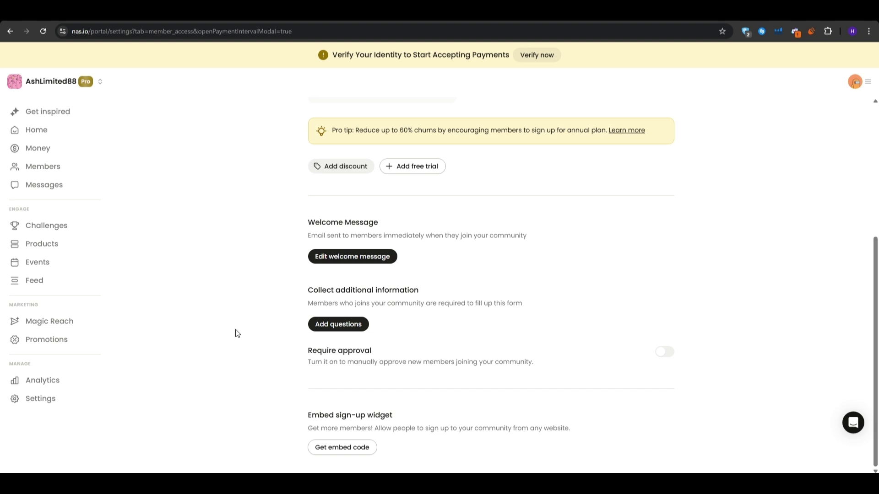
pyautogui.scroll(4, 241, 332)
pyautogui.scroll(1, 244, 329)
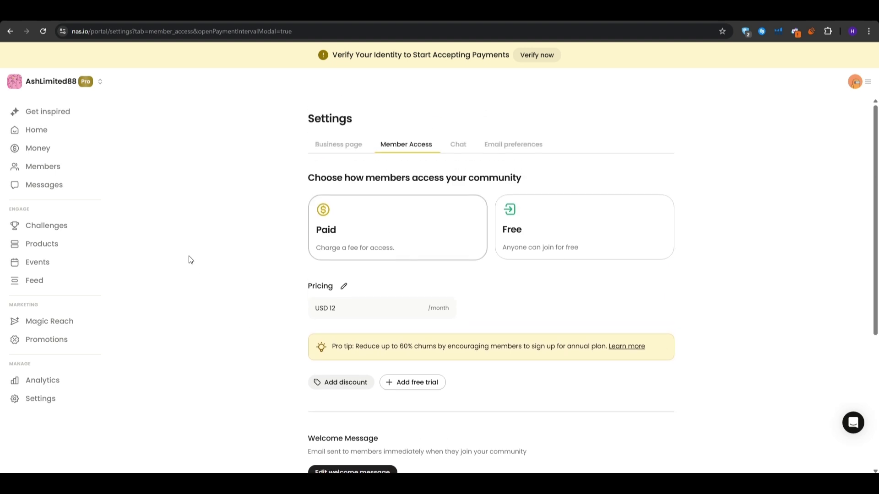
# Open Get inspired and browse the Challenges, Events, Products and Memberships templates
pyautogui.click(54, 114)
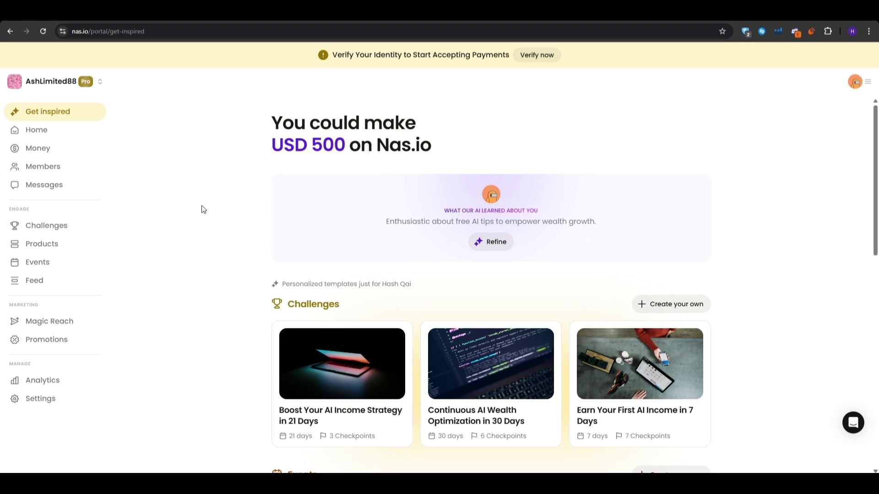
pyautogui.scroll(-4, 205, 210)
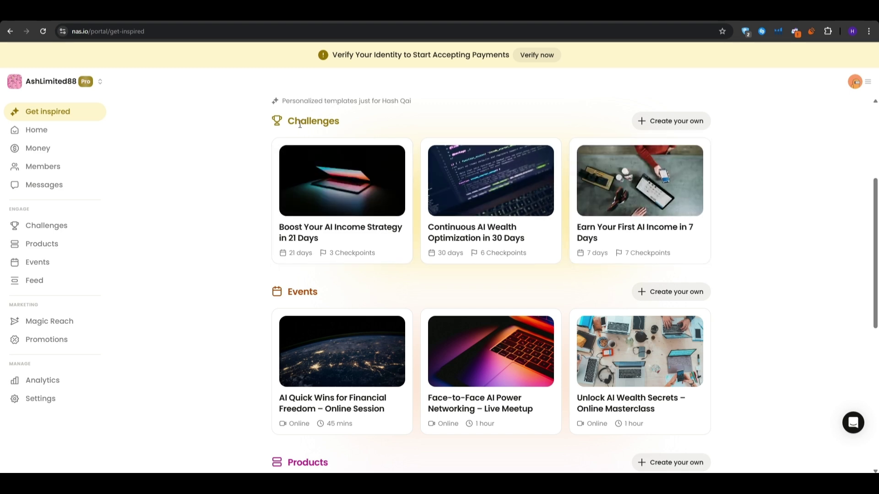
pyautogui.scroll(-4, 222, 177)
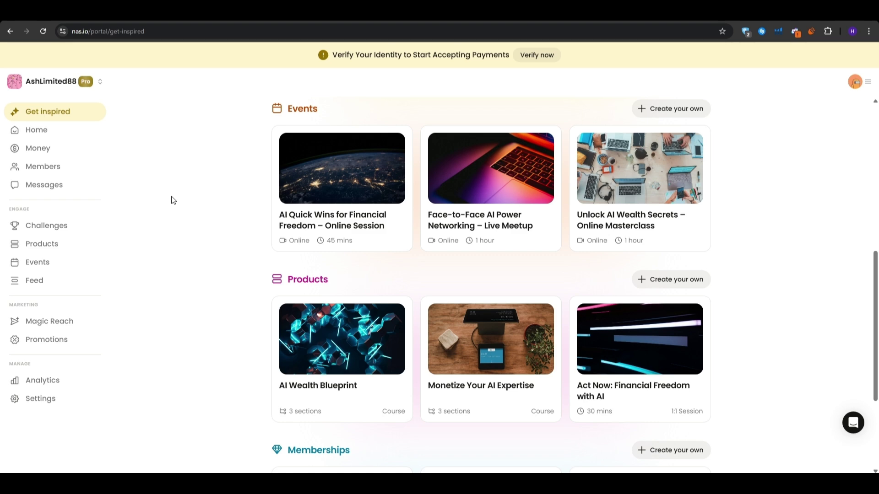
pyautogui.scroll(-3, 173, 201)
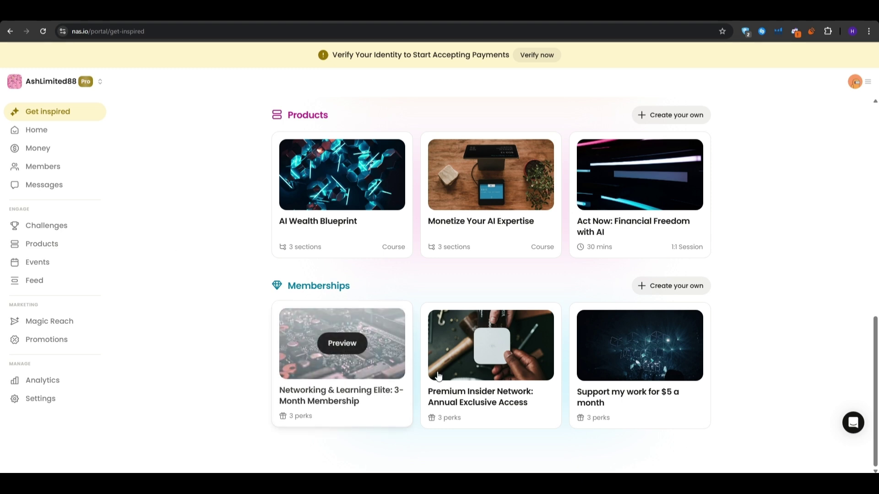
# Preview the AI Wealth Blueprint template and its USD 5 suggested price
pyautogui.moveTo(336, 192)
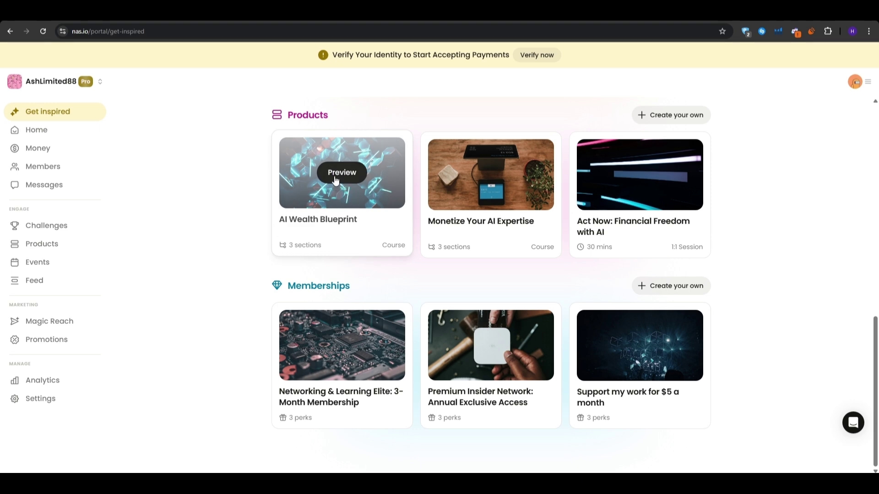
pyautogui.click(336, 176)
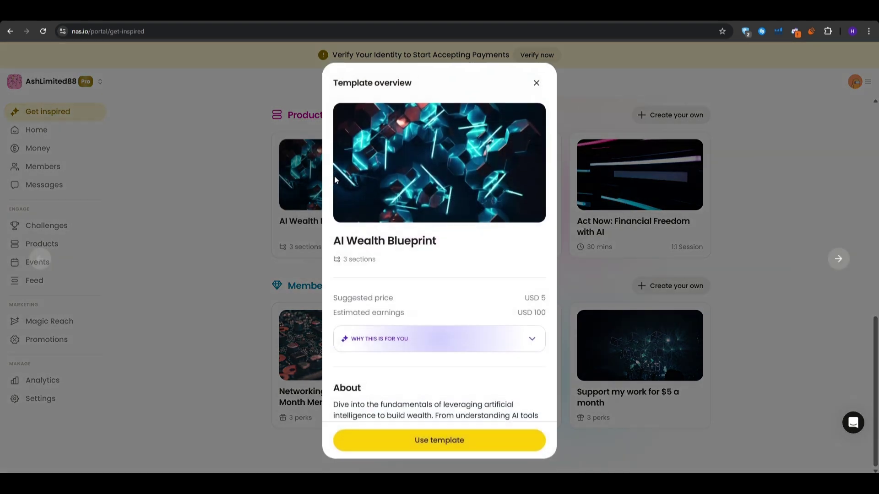
pyautogui.moveTo(358, 294); pyautogui.dragTo(546, 298)
pyautogui.click(452, 298)
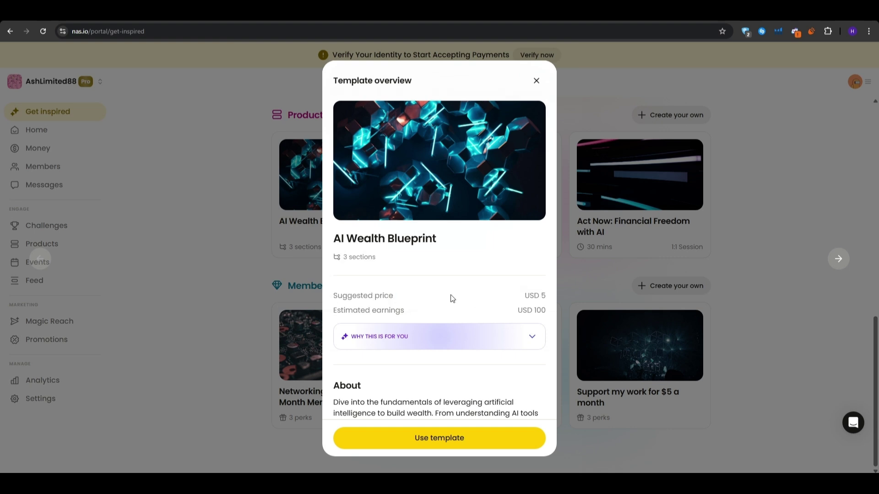
# Expand 'Why this is for you', review the details, and create the product from the template
pyautogui.click(472, 344)
pyautogui.scroll(-1, 471, 341)
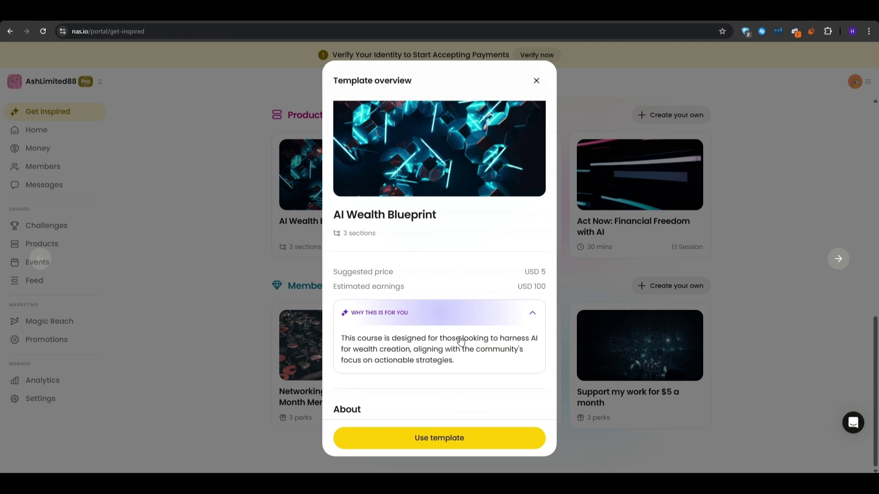
pyautogui.click(459, 345)
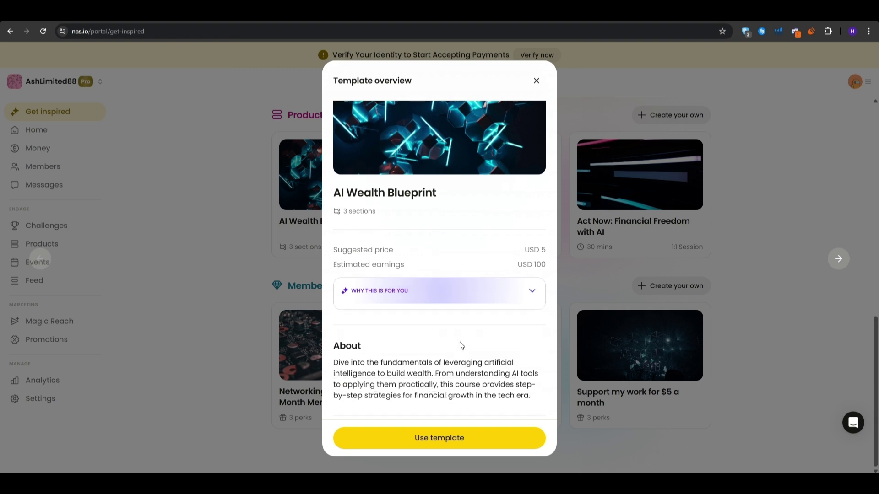
pyautogui.click(428, 294)
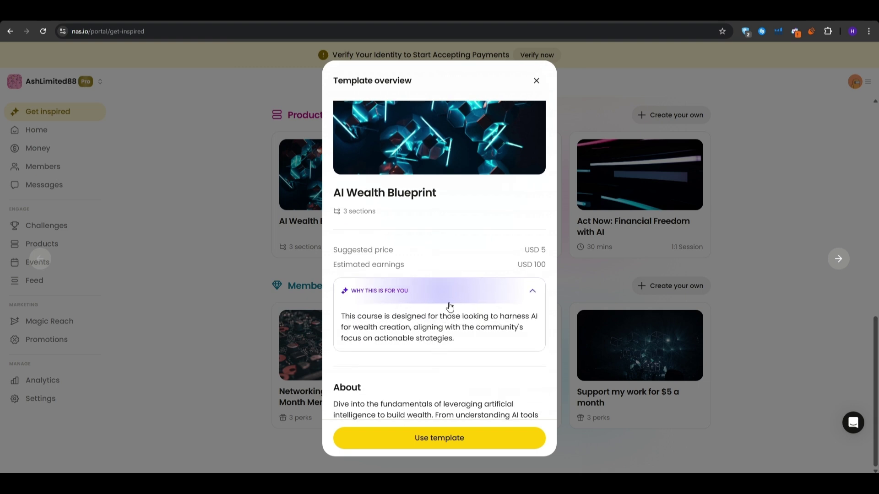
pyautogui.scroll(-3, 447, 306)
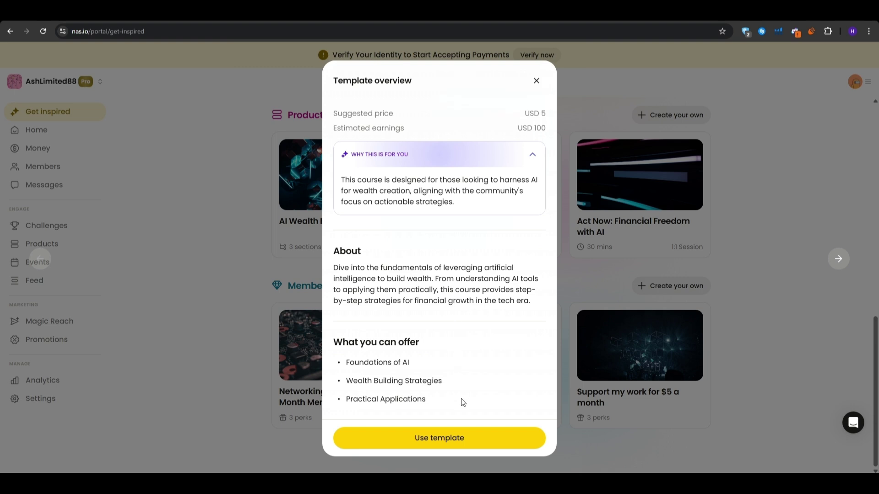
pyautogui.click(470, 439)
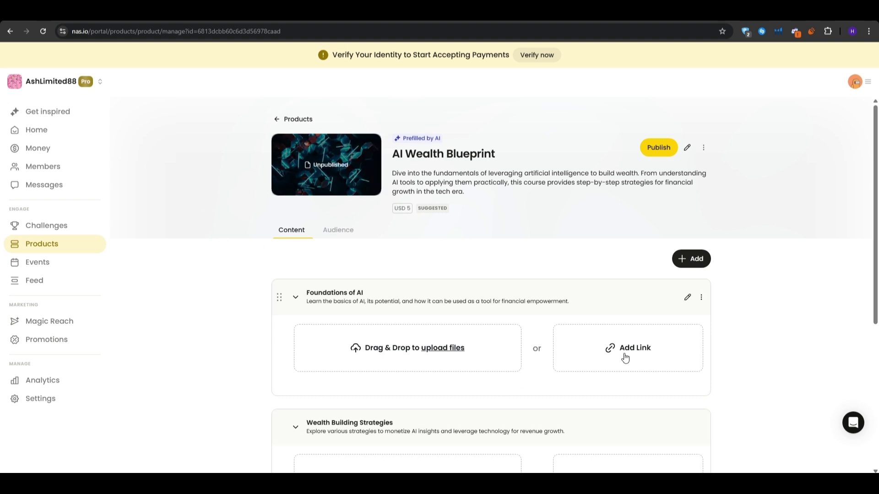
# Inspect the draft product page and its more-actions menu
pyautogui.moveTo(395, 208); pyautogui.dragTo(410, 209)
pyautogui.click(402, 228)
pyautogui.click(703, 149)
pyautogui.click(703, 150)
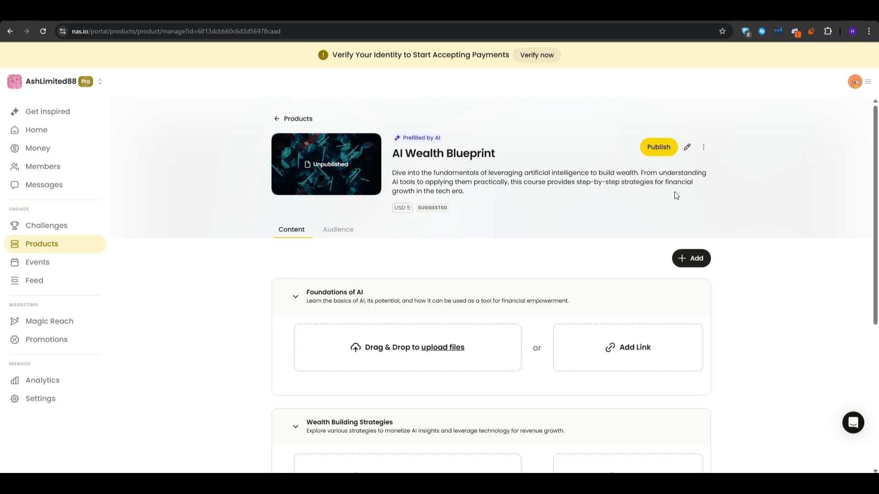
pyautogui.scroll(-5, 542, 318)
pyautogui.scroll(6, 476, 315)
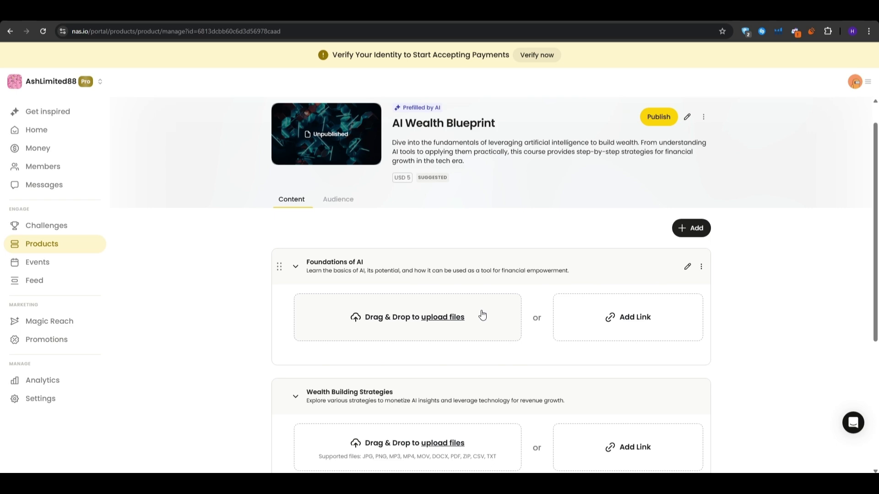
# Publish the product with flexible pricing: USD 15 minimum and USD 20 suggested
pyautogui.click(688, 133)
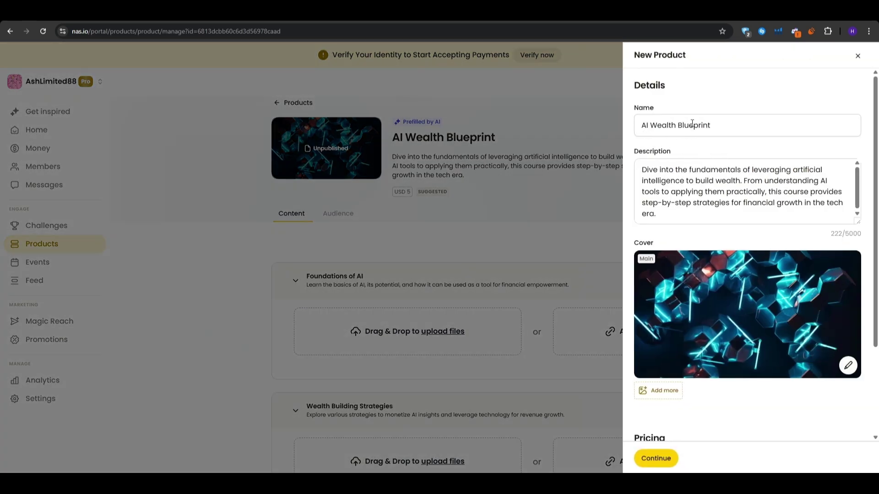
pyautogui.scroll(-3, 713, 272)
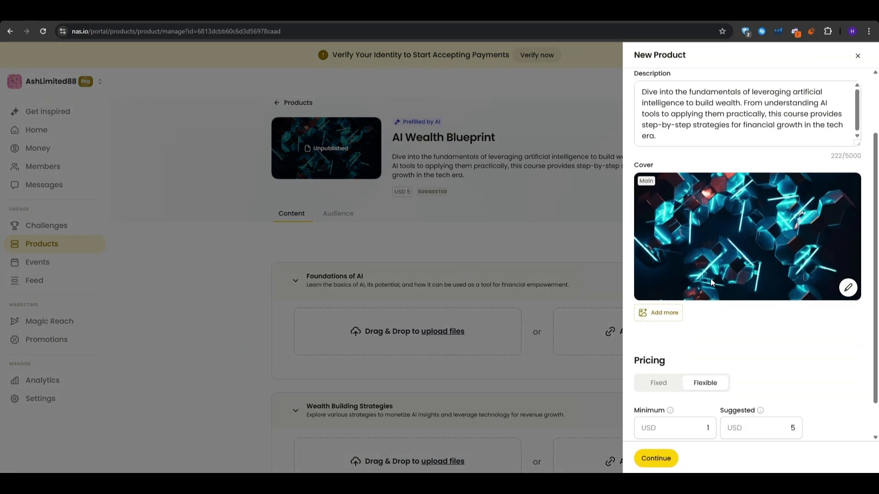
pyautogui.click(691, 389)
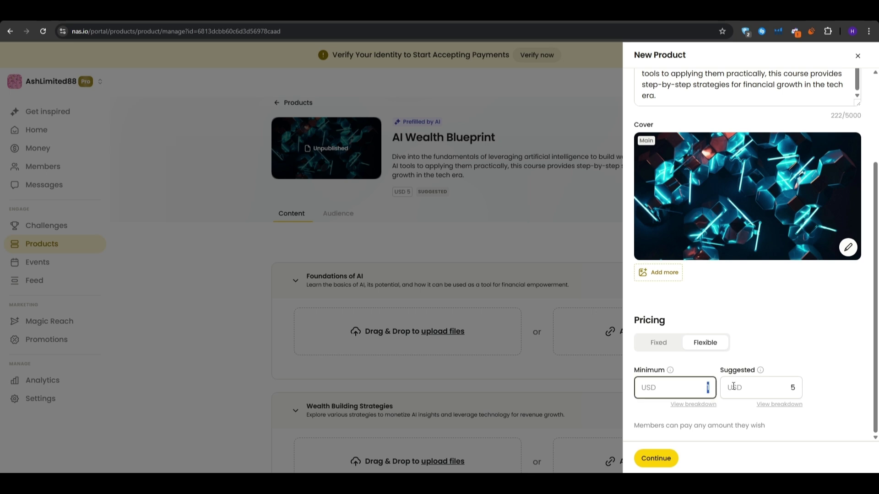
pyautogui.write('15')
pyautogui.click(786, 389)
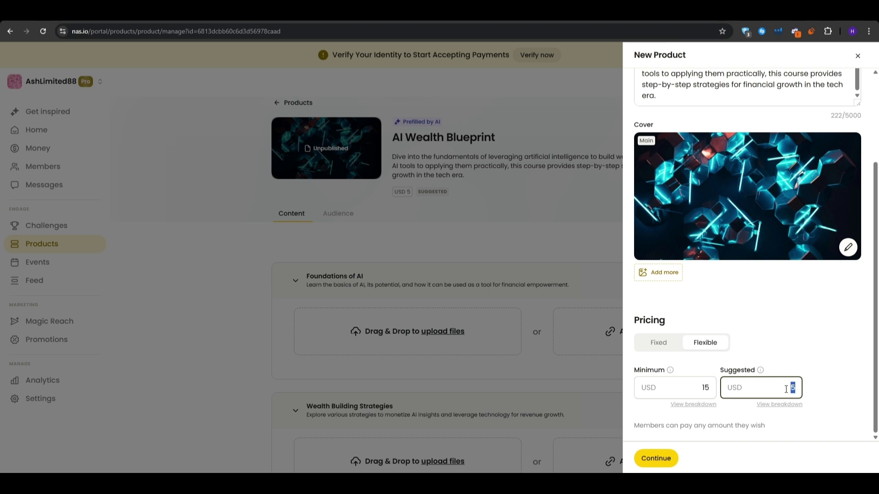
pyautogui.click(657, 463)
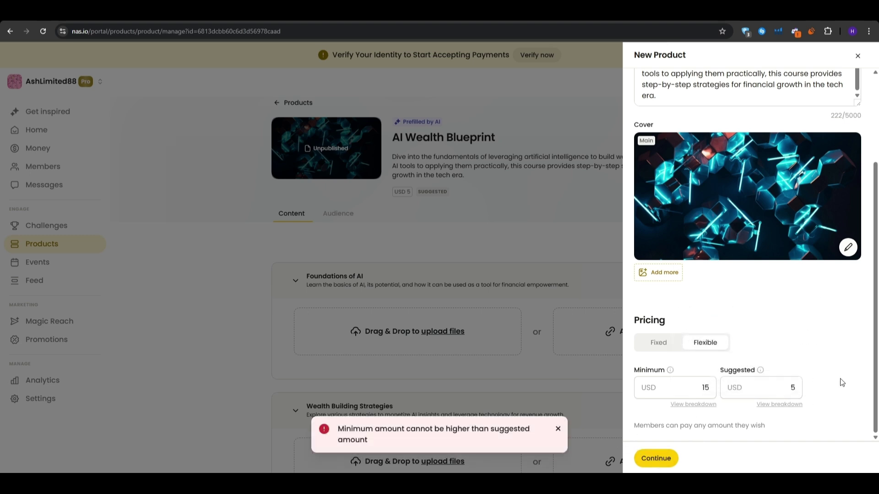
pyautogui.click(766, 386)
pyautogui.write('20')
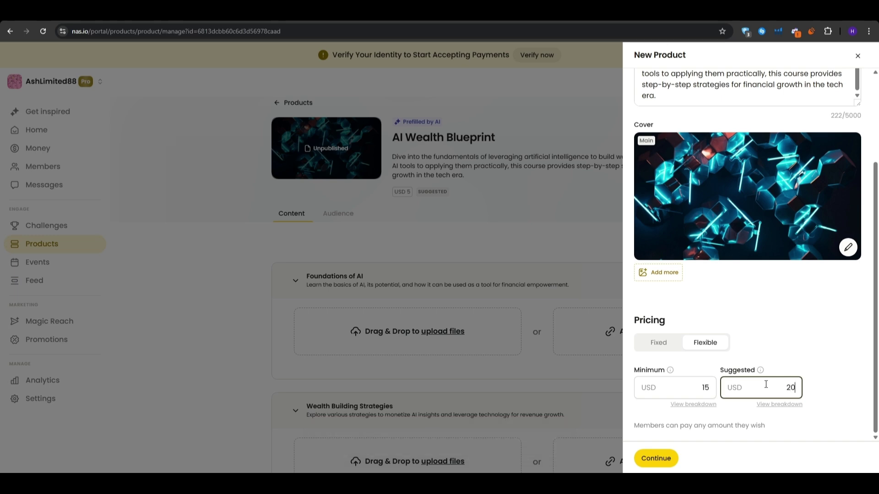
pyautogui.click(656, 458)
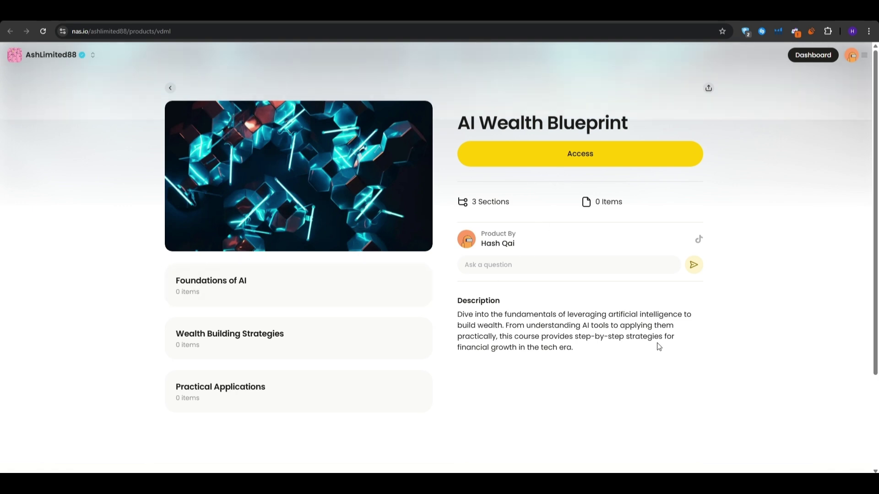
# View the published AI Wealth Blueprint page, then preview the Face-to-Face AI Power Networking event template
pyautogui.click(584, 161)
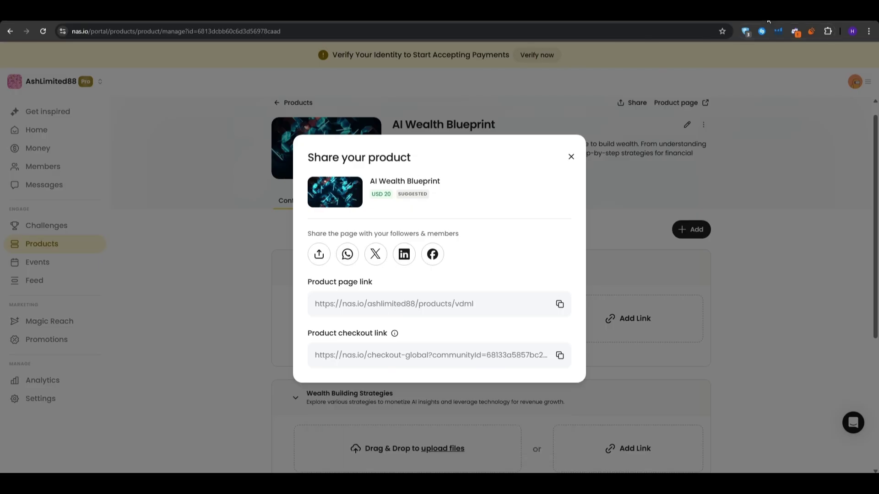
pyautogui.click(569, 154)
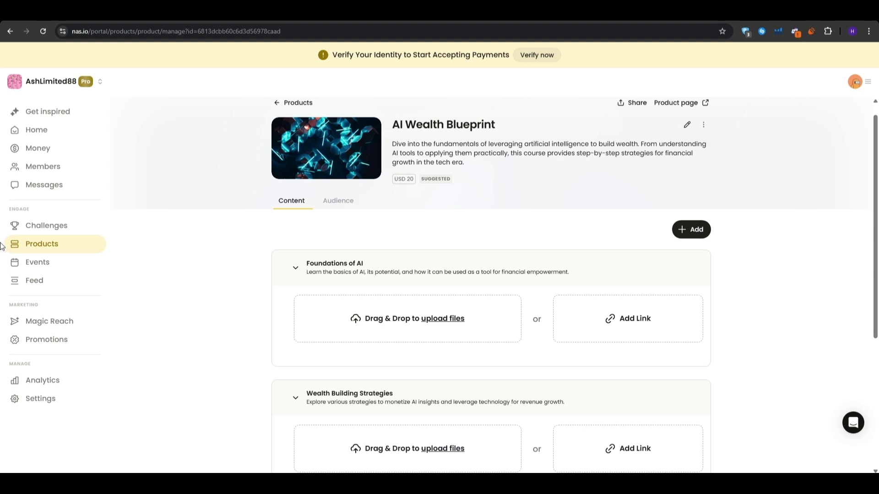
pyautogui.click(28, 263)
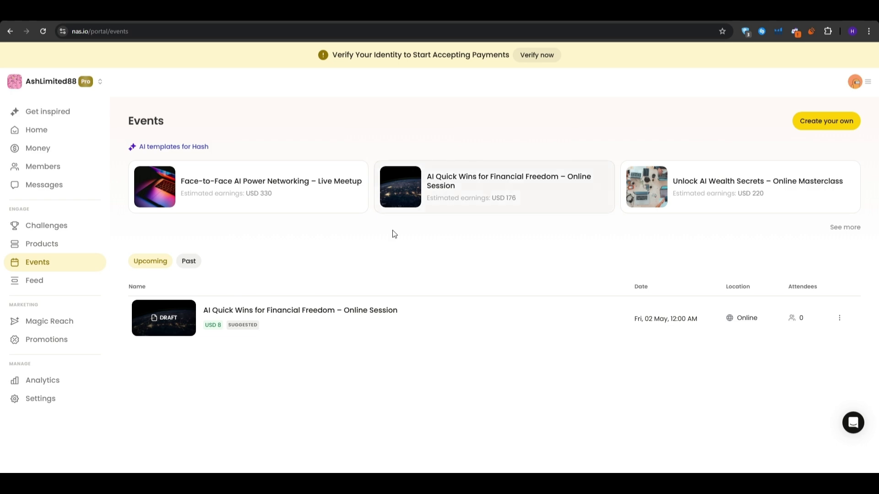
pyautogui.click(212, 198)
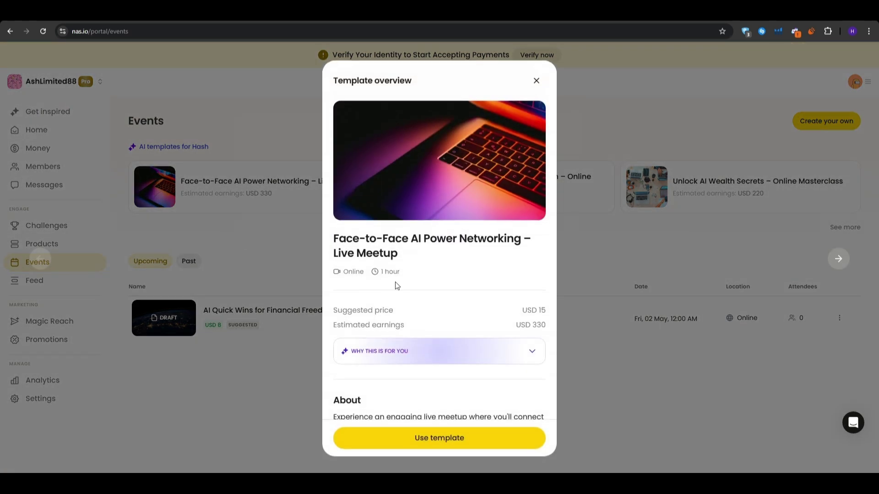
# Create the Face-to-Face AI Power Networking event from its template, keeping fixed USD 15 pricing
pyautogui.click(461, 438)
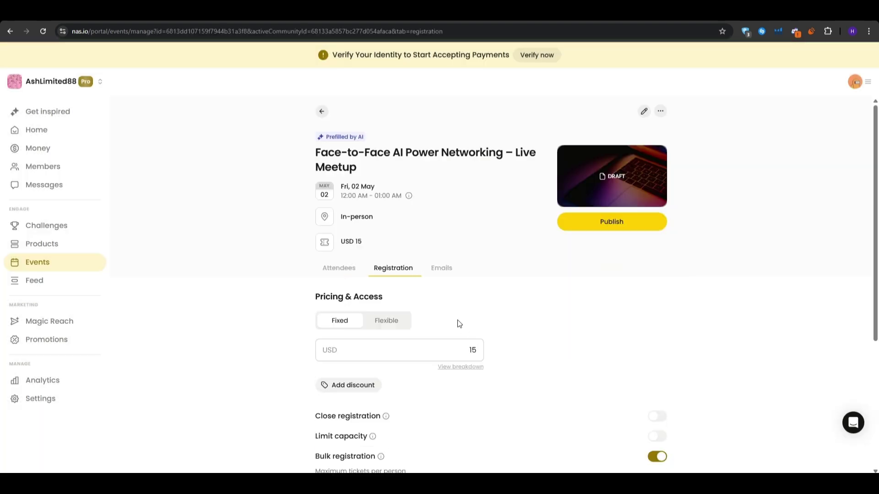
pyautogui.scroll(-2, 252, 232)
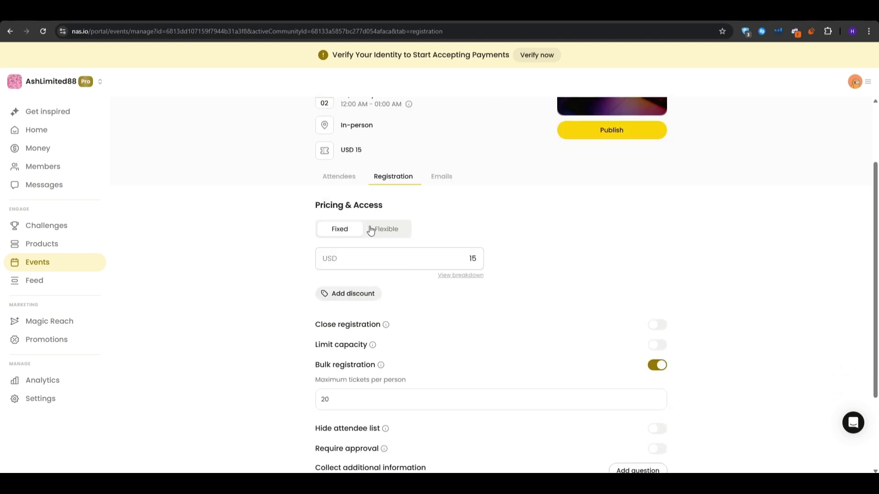
pyautogui.click(386, 230)
pyautogui.click(332, 230)
pyautogui.click(427, 259)
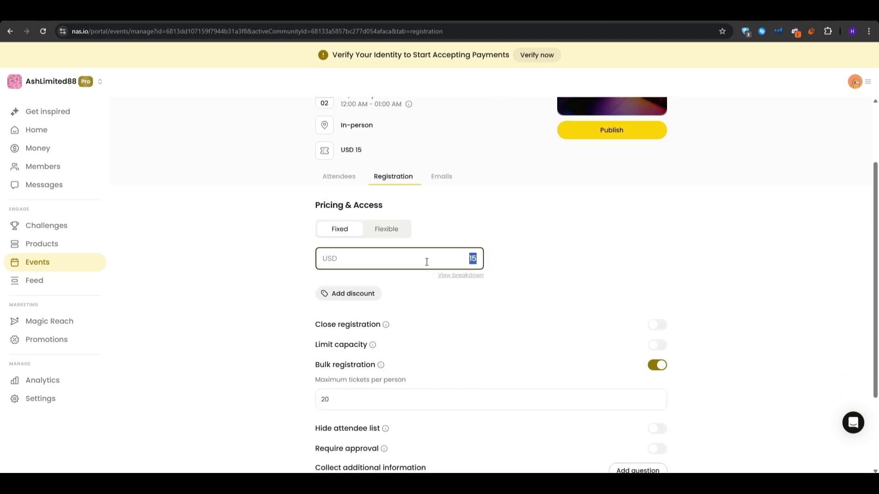
pyautogui.click(305, 251)
pyautogui.scroll(-2, 324, 255)
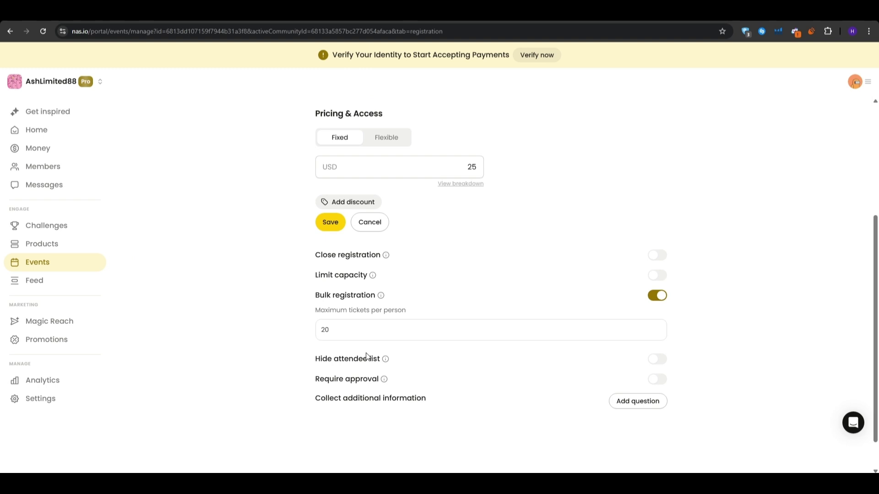
# Limit event capacity to 35 attendees and save, then go to Challenges
pyautogui.click(657, 276)
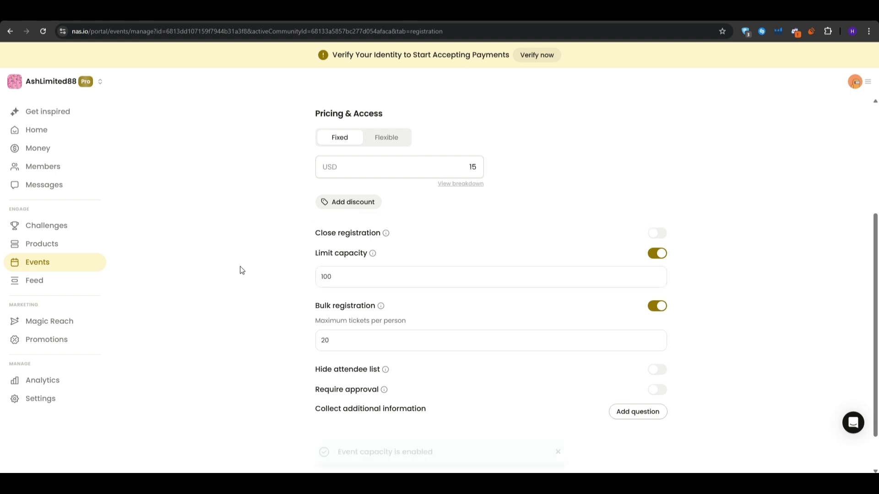
pyautogui.doubleClick(381, 282)
pyautogui.write('35')
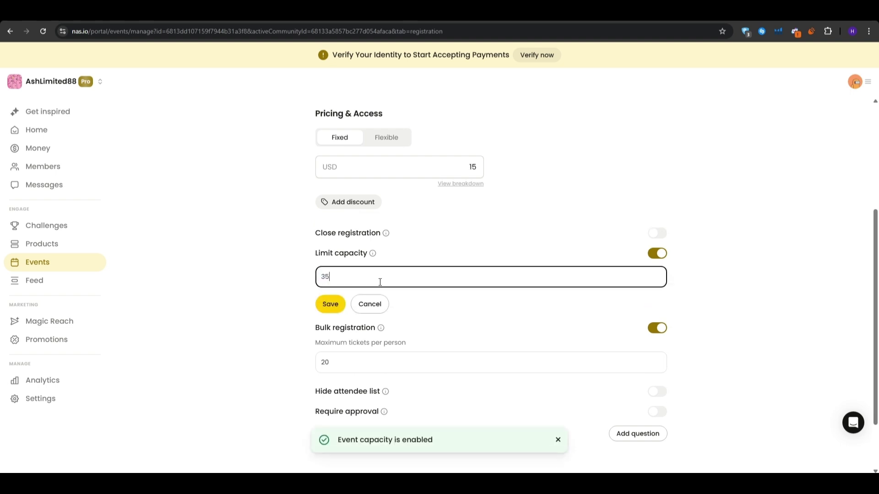
pyautogui.click(330, 305)
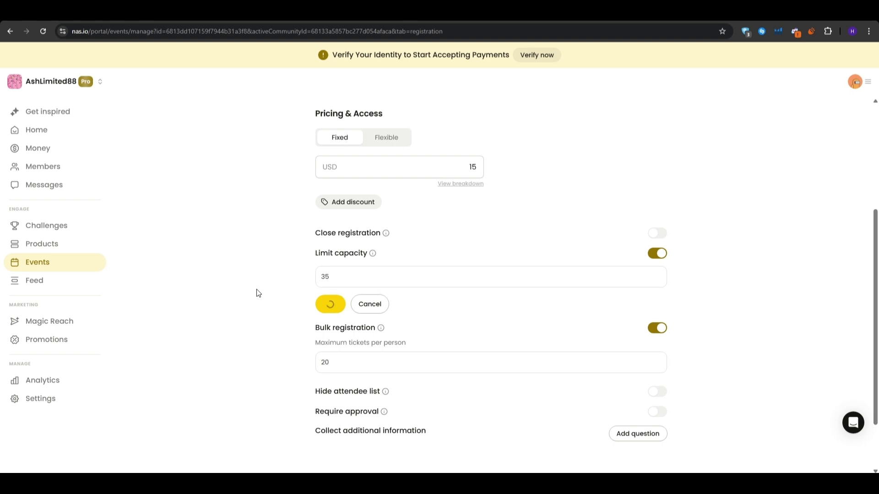
pyautogui.click(57, 229)
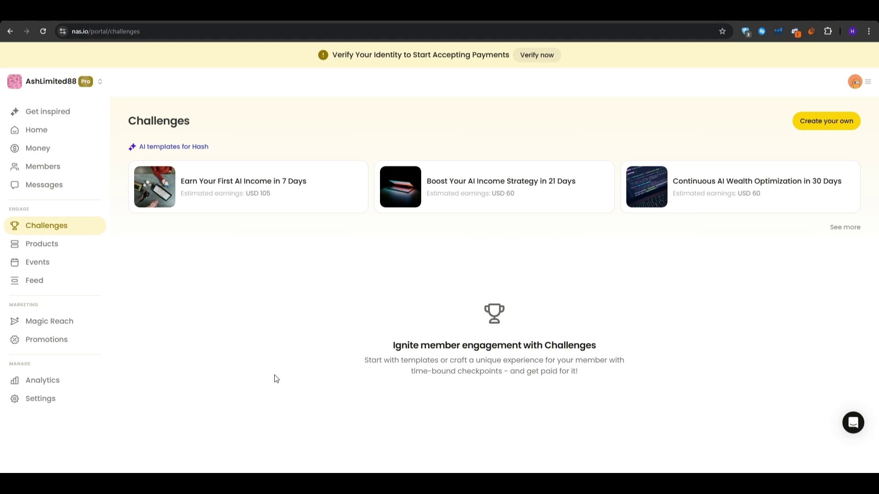
# Open the Magic Reach page under Marketing in the portal sidebar
pyautogui.click(37, 321)
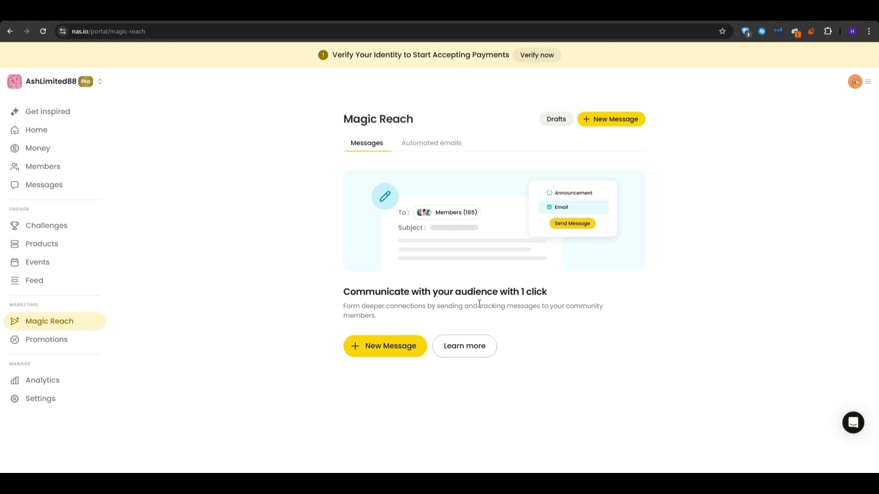
# Start a new Magic Reach message, then discard the draft and exit
pyautogui.moveTo(344, 292); pyautogui.dragTo(564, 298)
pyautogui.click(565, 297)
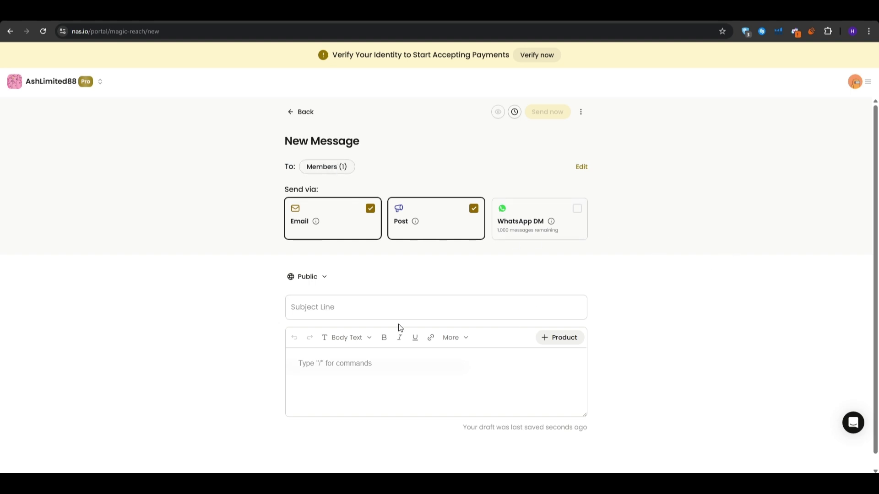
pyautogui.click(290, 362)
pyautogui.click(303, 113)
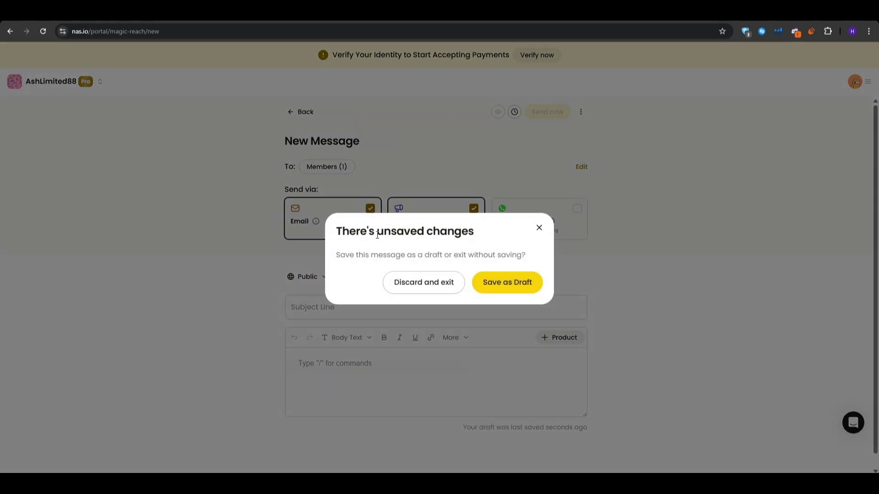
pyautogui.click(422, 281)
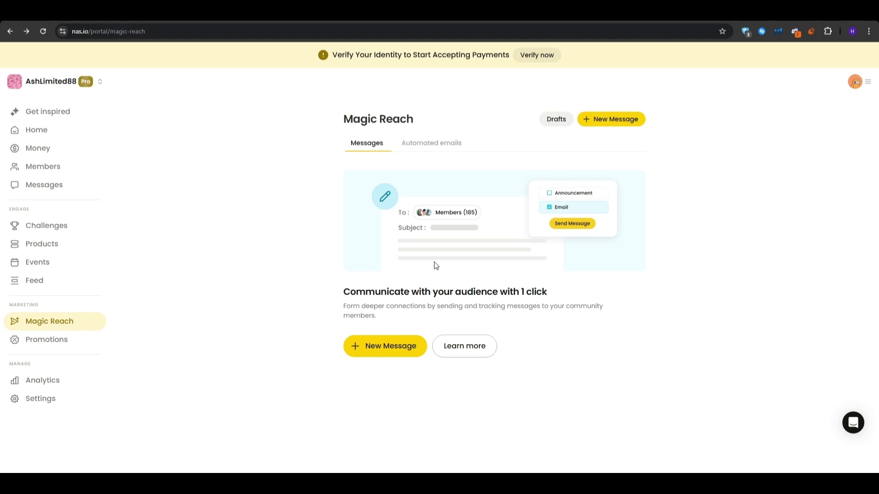
# Review the Automated emails list, including Abandoned checkout, then open Analytics
pyautogui.click(437, 146)
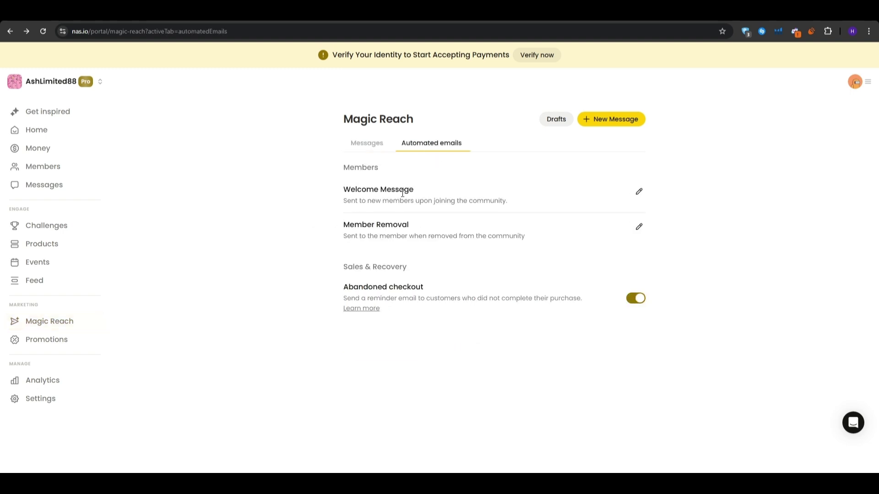
pyautogui.moveTo(343, 287); pyautogui.dragTo(440, 288)
pyautogui.click(293, 281)
pyautogui.click(34, 380)
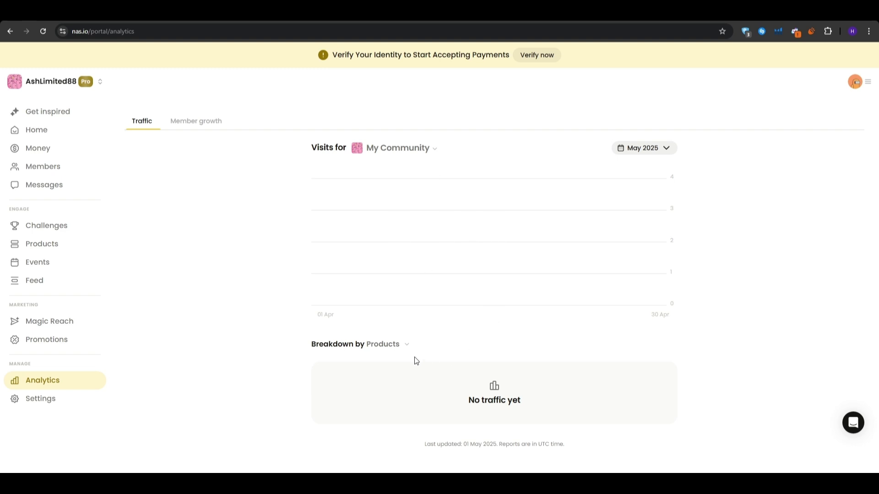
# Compare the Member growth and Traffic analytics, then browse the Get inspired page
pyautogui.click(174, 123)
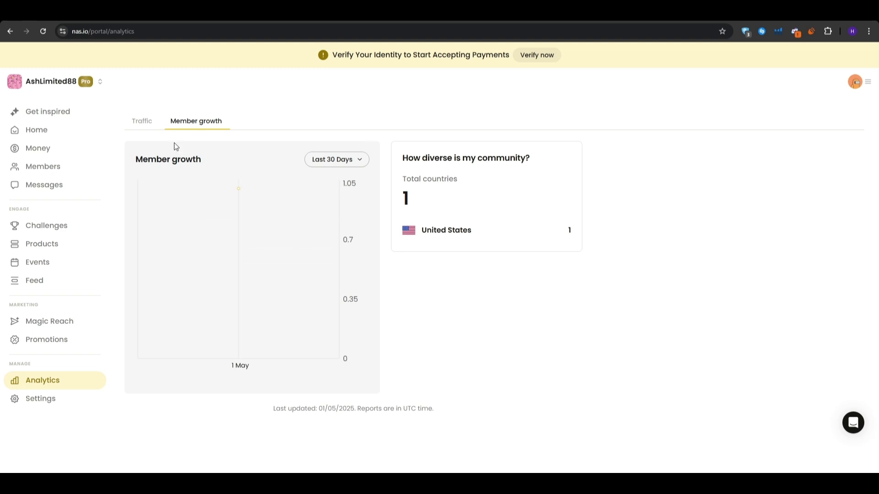
pyautogui.click(150, 125)
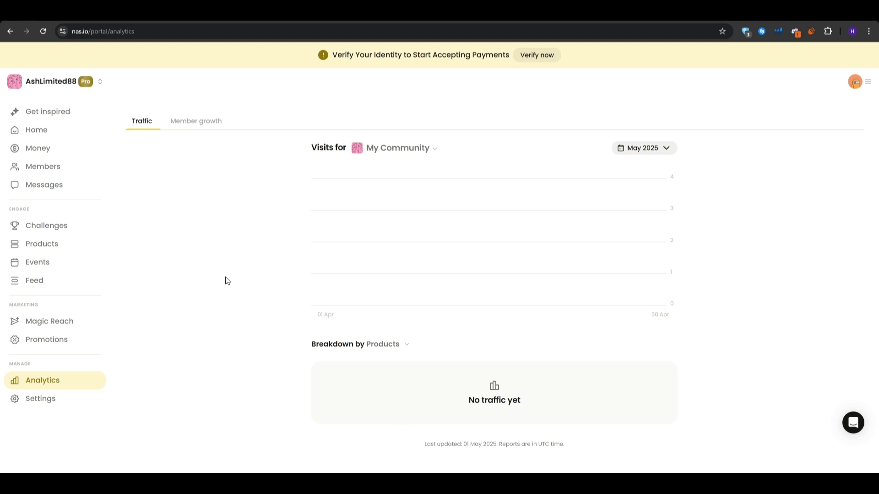
pyautogui.click(44, 112)
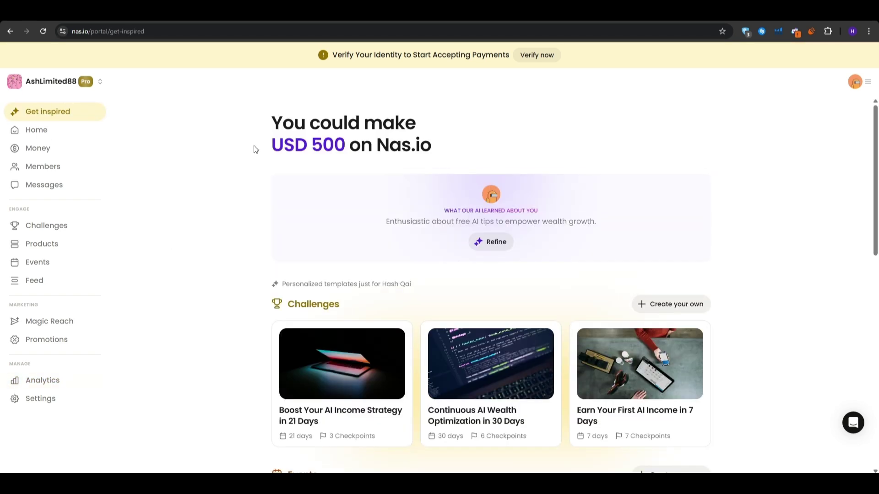
pyautogui.moveTo(255, 123); pyautogui.dragTo(470, 148)
pyautogui.click(470, 148)
pyautogui.scroll(-5, 229, 250)
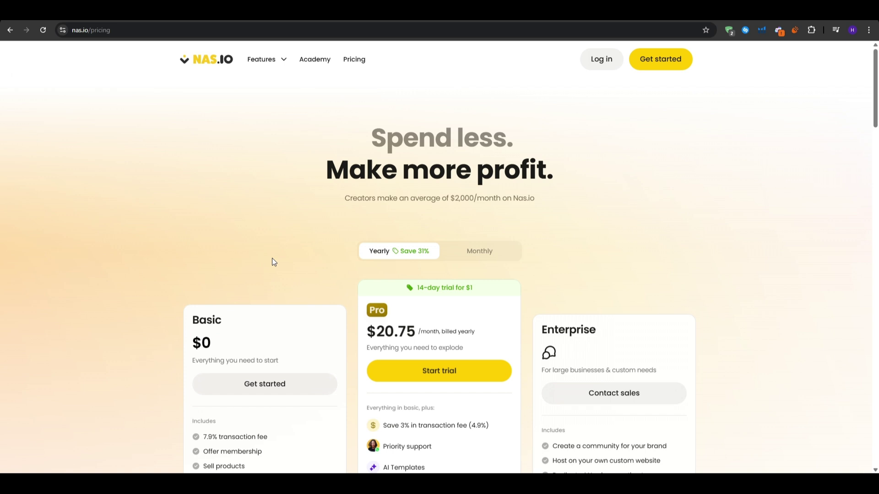
# Scroll through the Basic, Pro and Enterprise plan cards on the pricing page
pyautogui.scroll(-3, 272, 259)
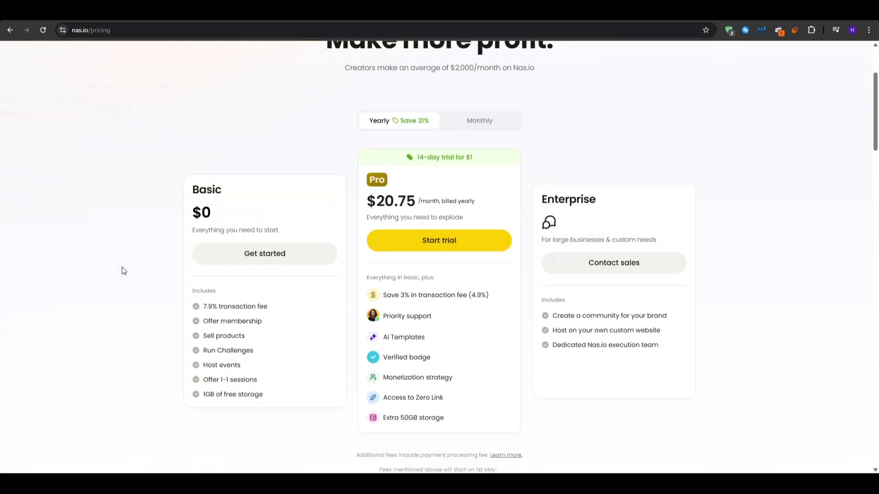
pyautogui.scroll(-1, 123, 270)
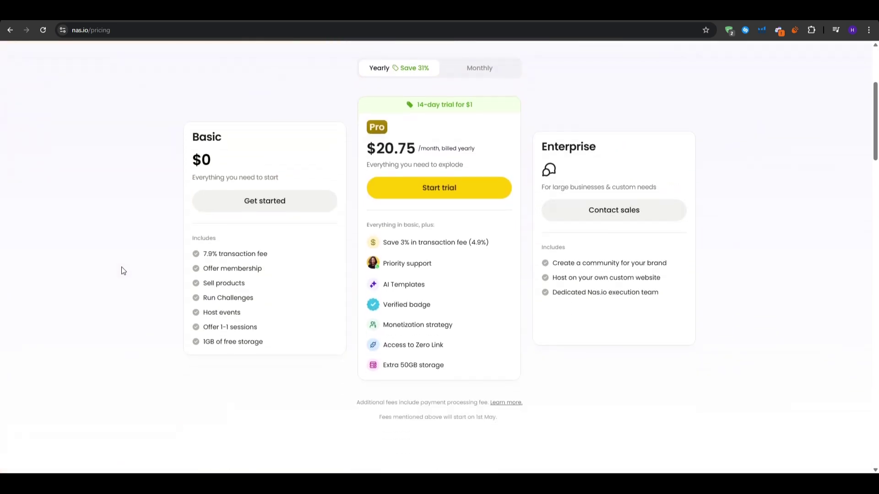
pyautogui.scroll(1, 123, 270)
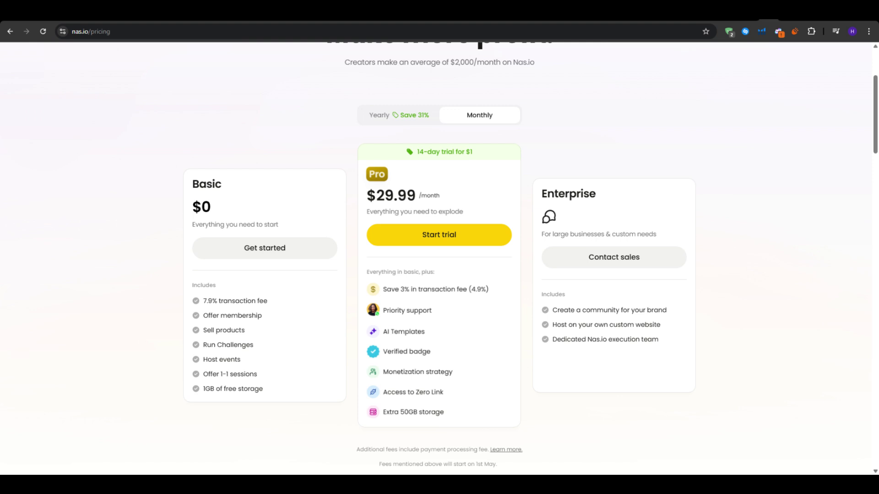
# Switch the plan prices back to yearly billing
pyautogui.click(379, 115)
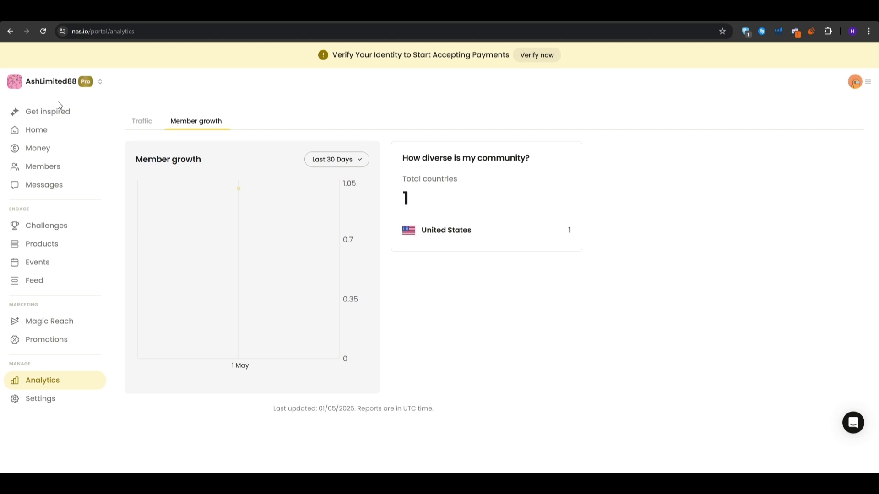
# Open Get inspired, then scroll through the yearly plan cards on the pricing page
pyautogui.click(40, 111)
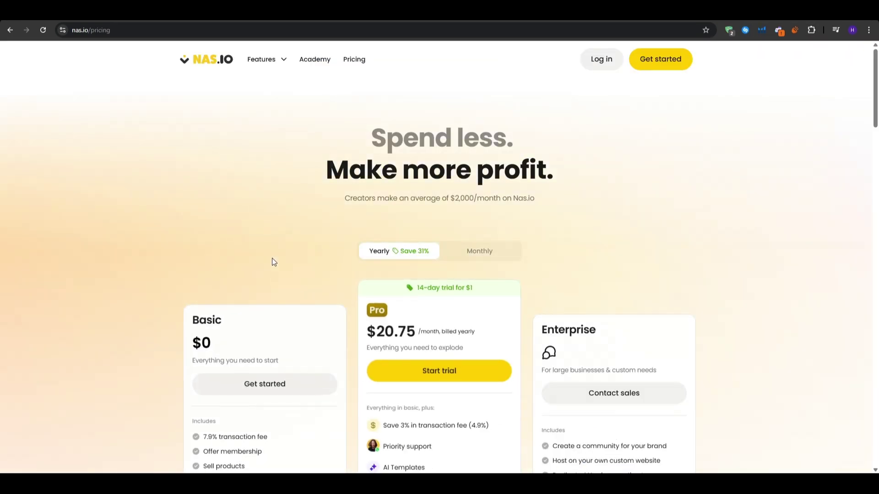
pyautogui.scroll(-3, 272, 258)
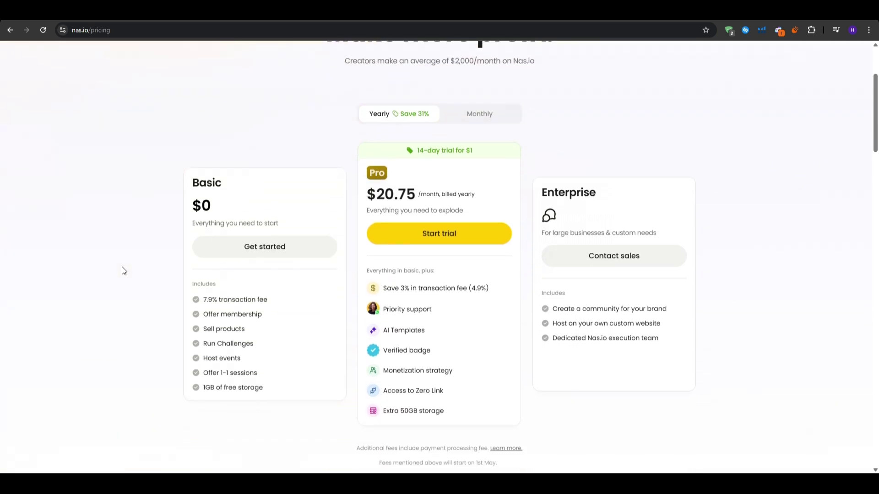
pyautogui.scroll(-1, 122, 270)
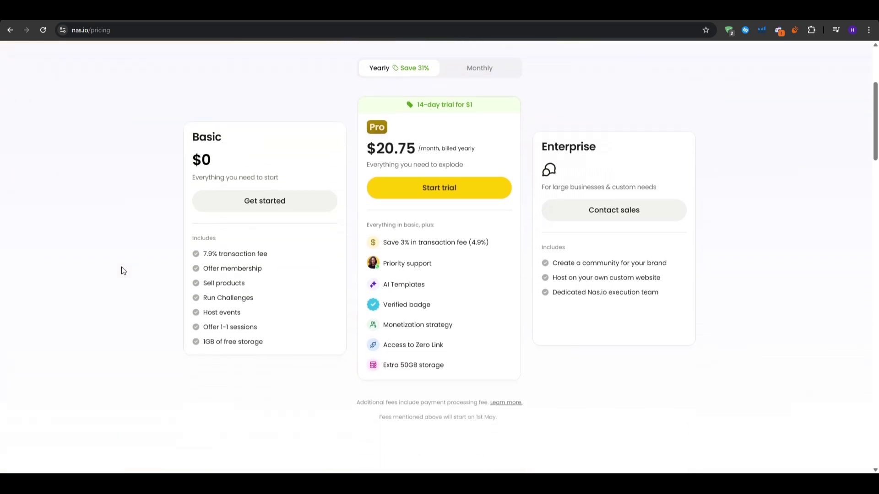
pyautogui.scroll(1, 123, 270)
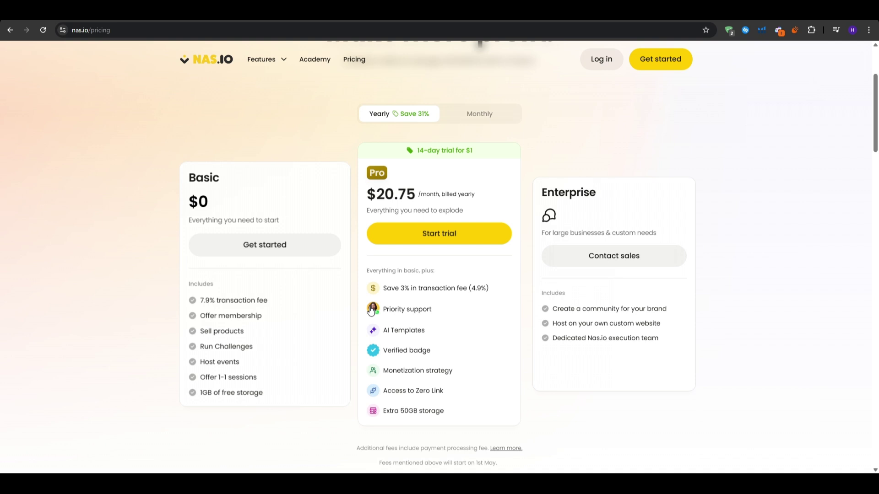
pyautogui.scroll(3, 525, 464)
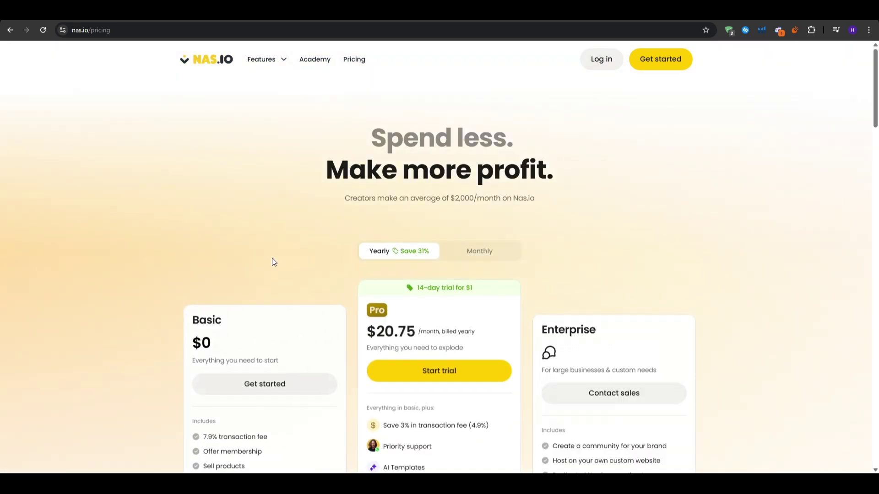
pyautogui.scroll(-2, 272, 262)
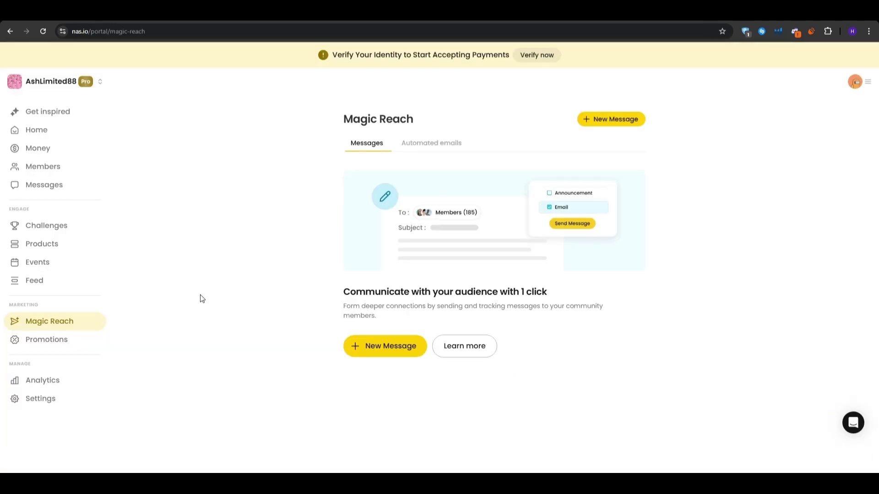
# Check the community switcher, visit Get inspired and Home, then view the nas.io home page
pyautogui.click(95, 81)
pyautogui.click(268, 184)
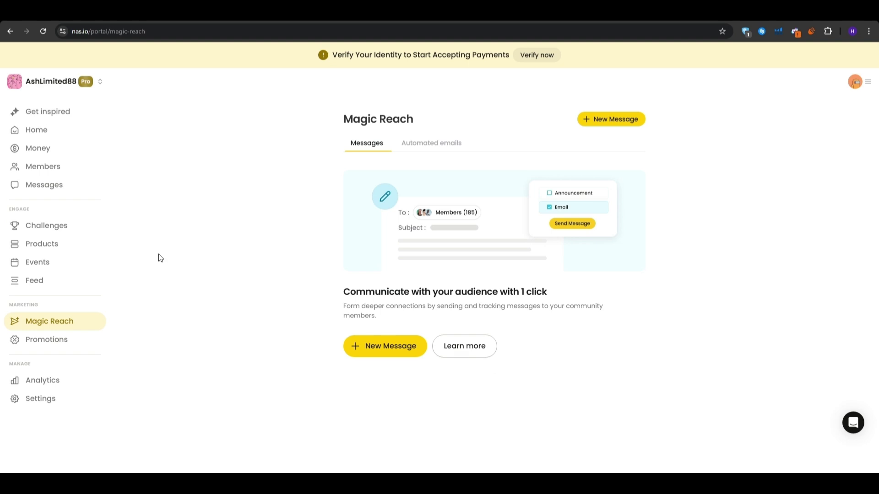
pyautogui.click(45, 113)
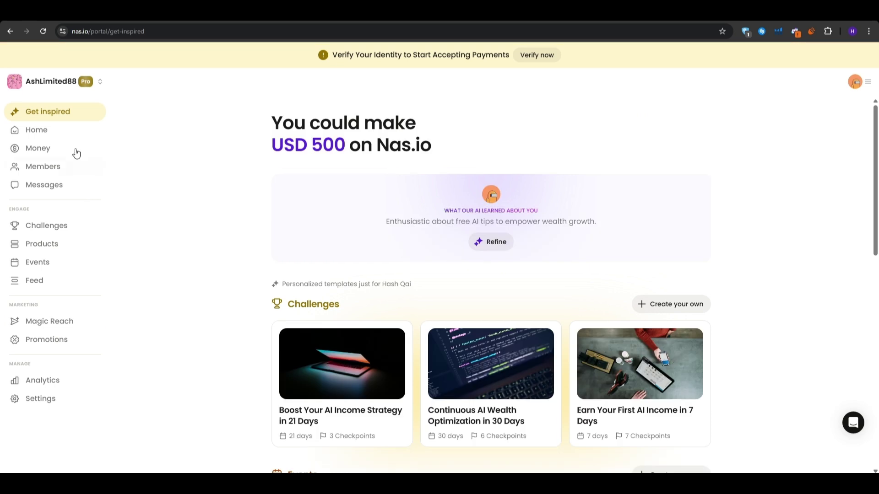
pyautogui.click(58, 133)
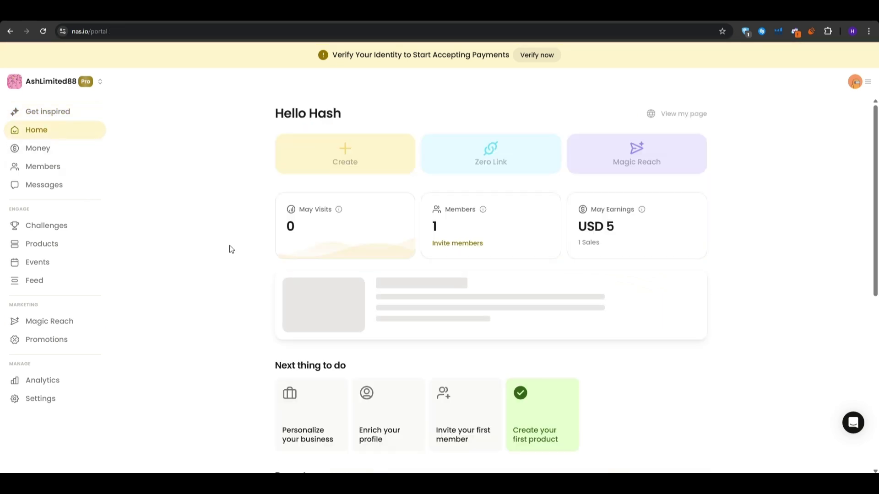
pyautogui.scroll(-3, 648, 382)
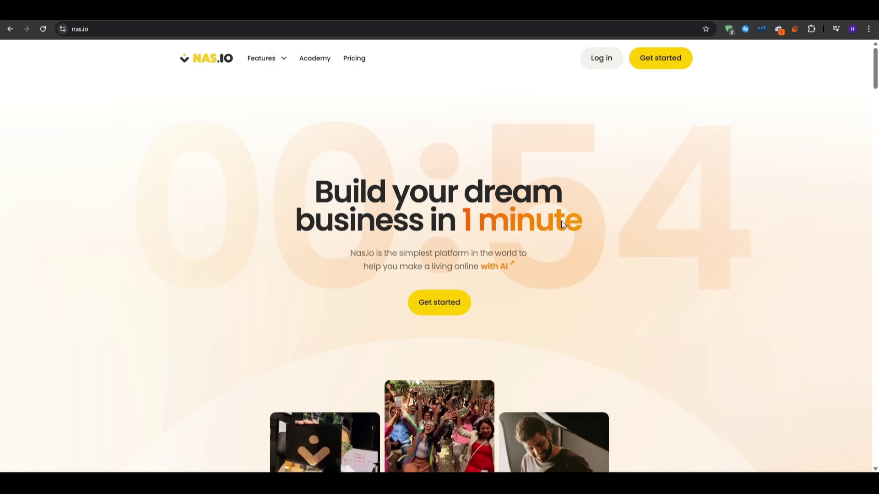
pyautogui.tripleClick(576, 227)
pyautogui.click(595, 226)
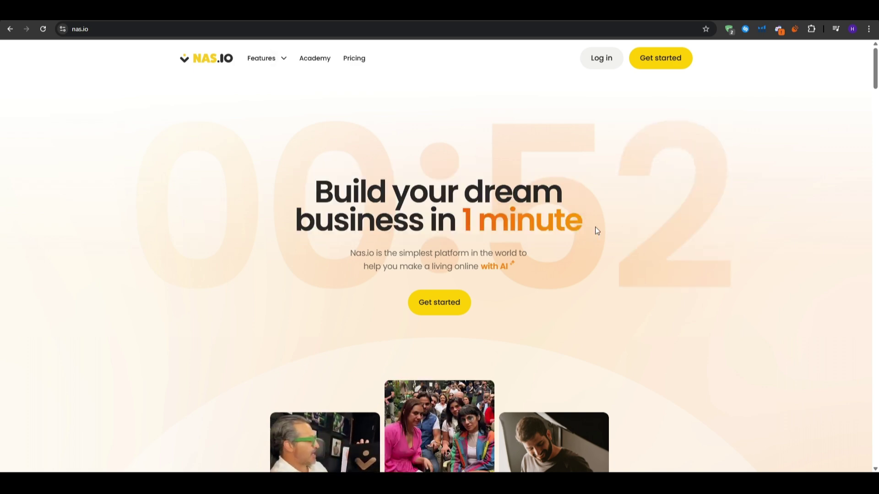